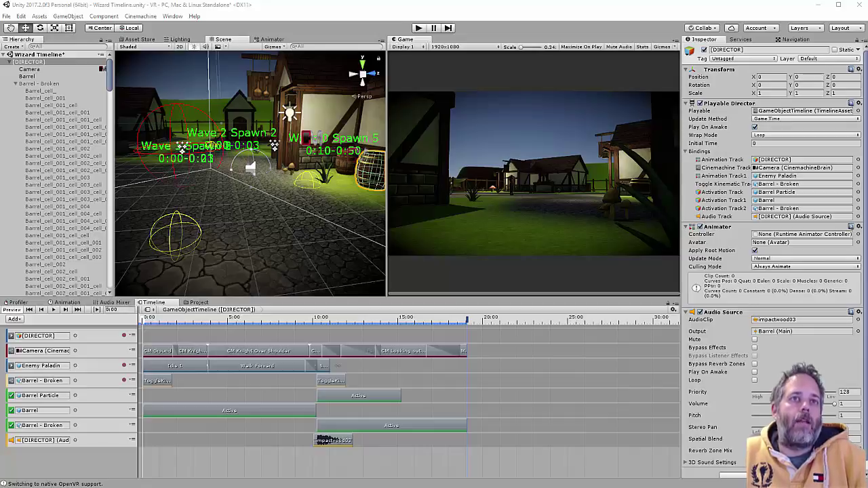
Preview the DIRECTOR timeline in Play mode, stop it, then collapse Barrel - Broken's children
left_click(420, 28)
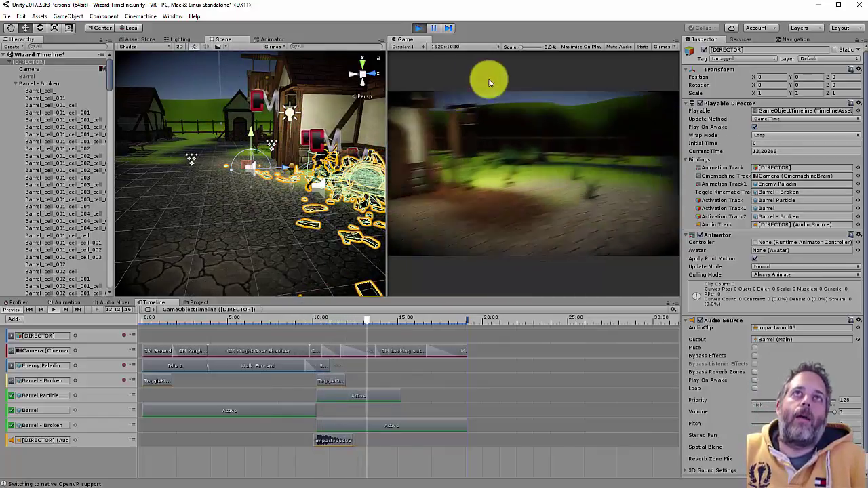
left_click(434, 28)
left_click(419, 28)
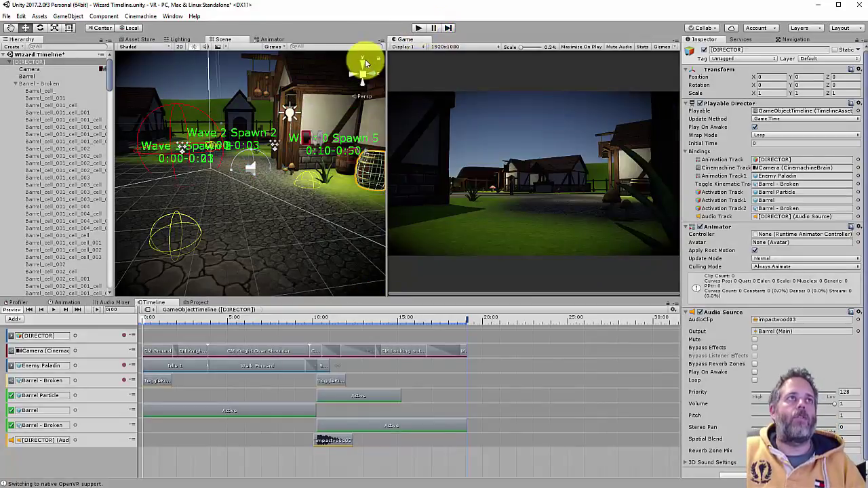
left_click(17, 84)
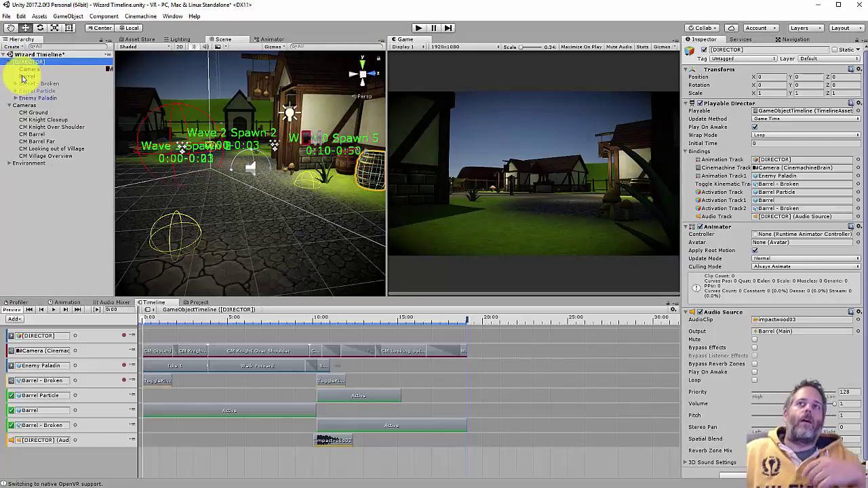
Disable DIRECTOR and create a new empty GameObject with its Transform reset to the origin
left_click(704, 50)
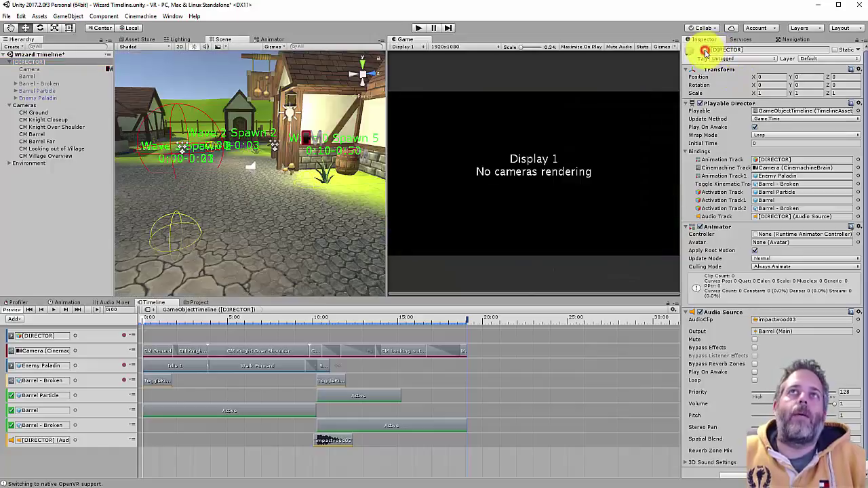
left_click(69, 205)
right_click(68, 205)
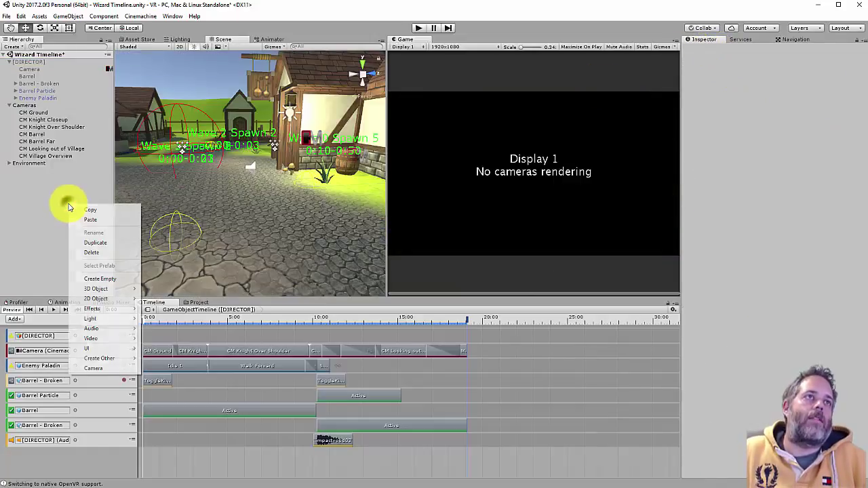
left_click(100, 278)
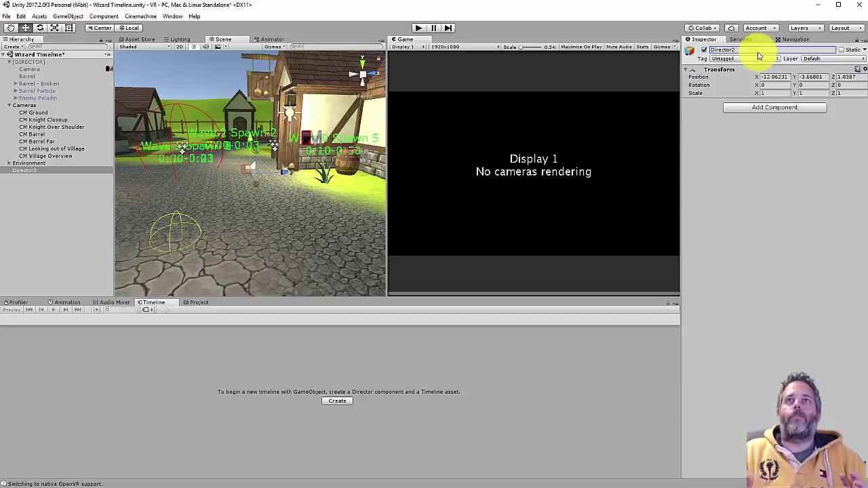
right_click(741, 71)
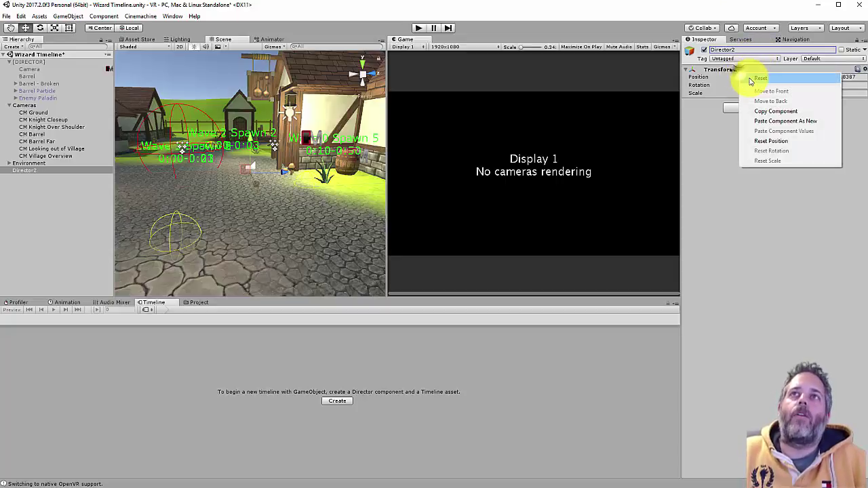
left_click(750, 79)
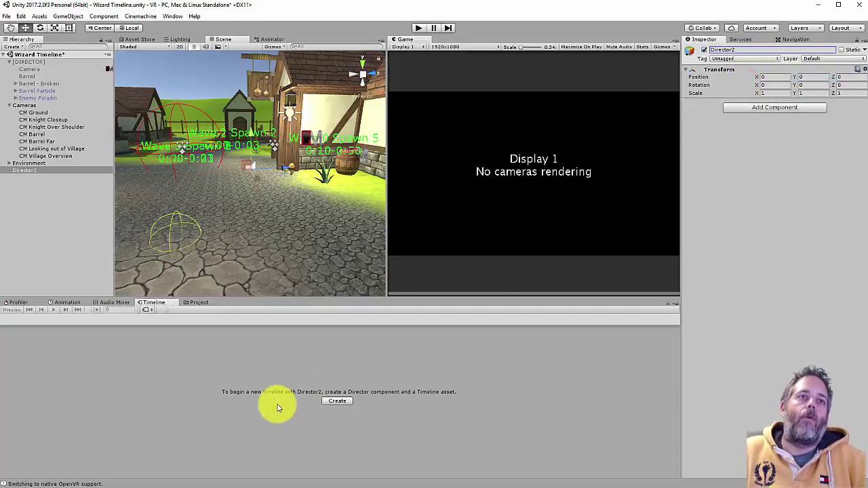
Create a Playable Director for it with a Director2Timeline asset saved in Assets
left_click(336, 401)
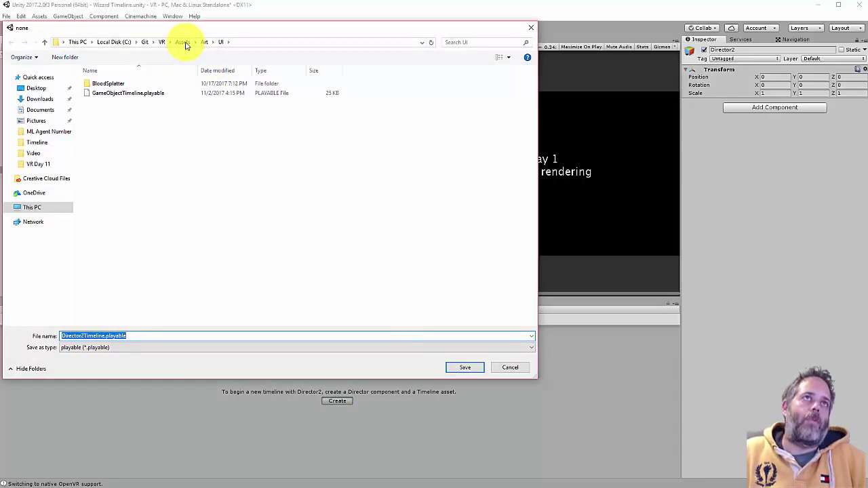
left_click(185, 42)
left_click(465, 367)
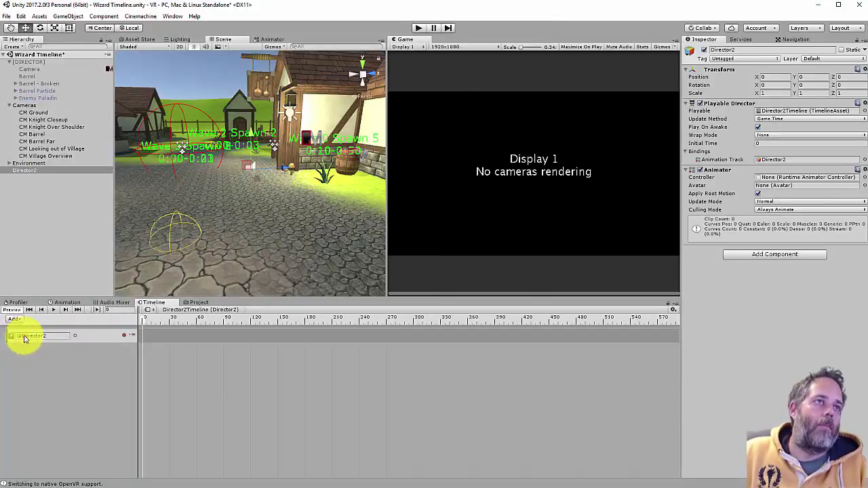
Add a Cinemachine Track to the Director2 timeline
right_click(80, 354)
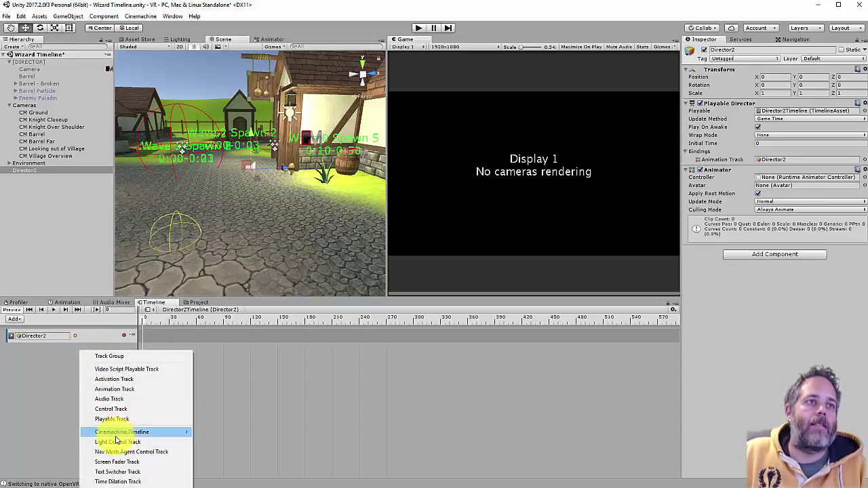
mouse_move(119, 435)
left_click(216, 437)
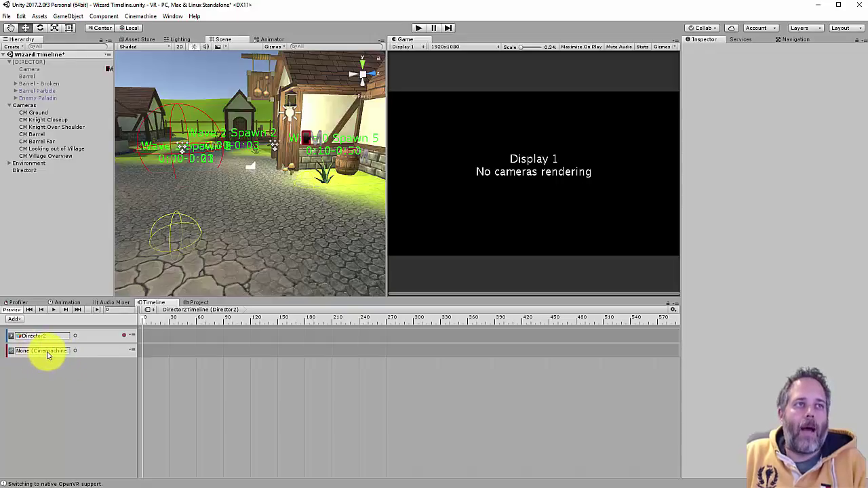
Move the Camera to the scene root and bind it to the Cinemachine track
left_click(32, 70)
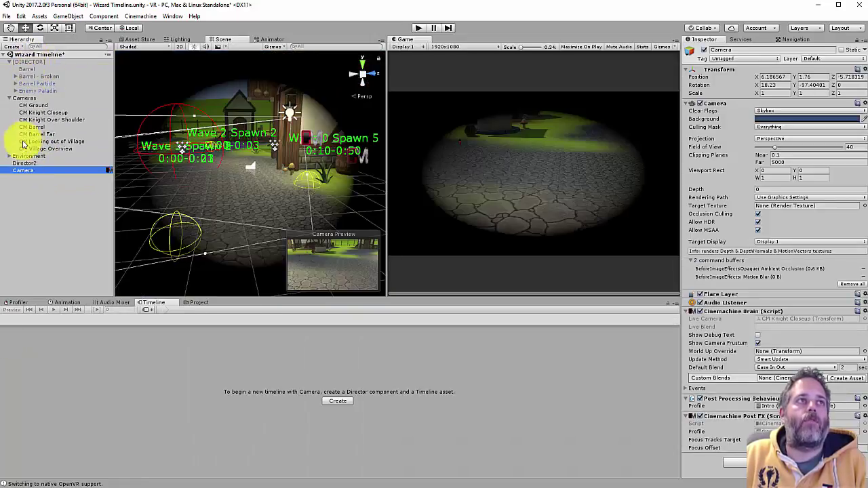
left_click(23, 164)
left_click_drag(24, 173, 47, 350)
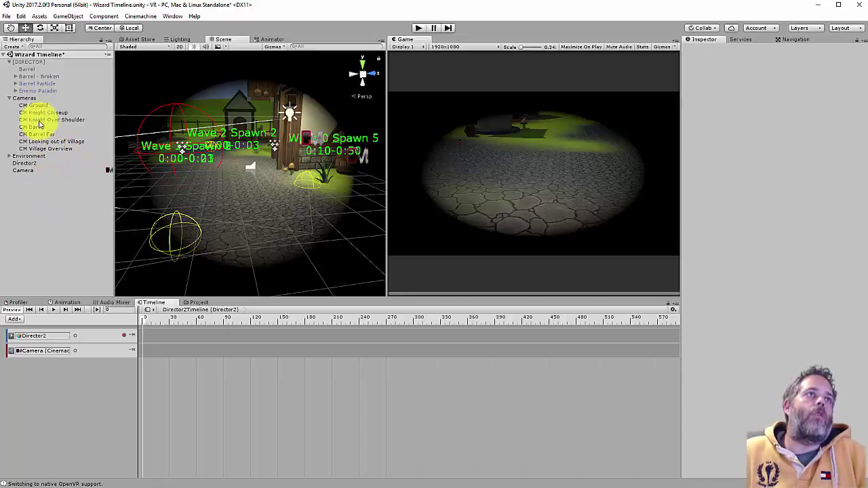
Add a Cinemachine Shot Clip to the Camera track and review the available virtual cameras
right_click(151, 351)
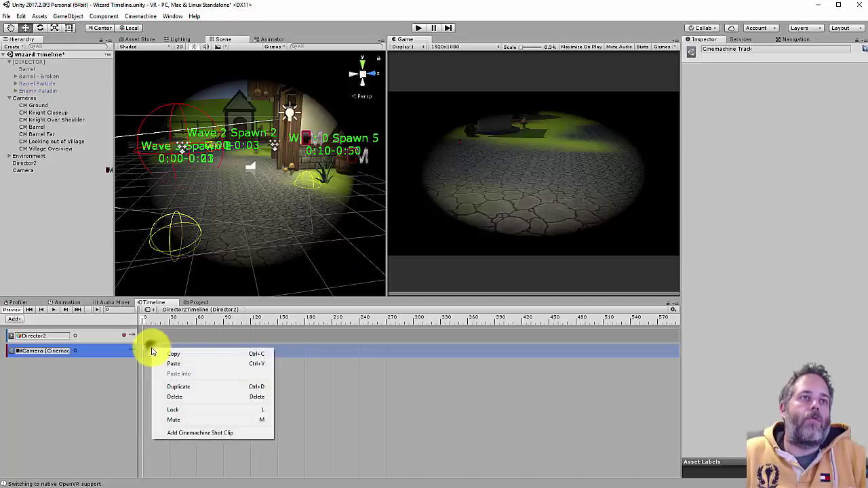
left_click(193, 434)
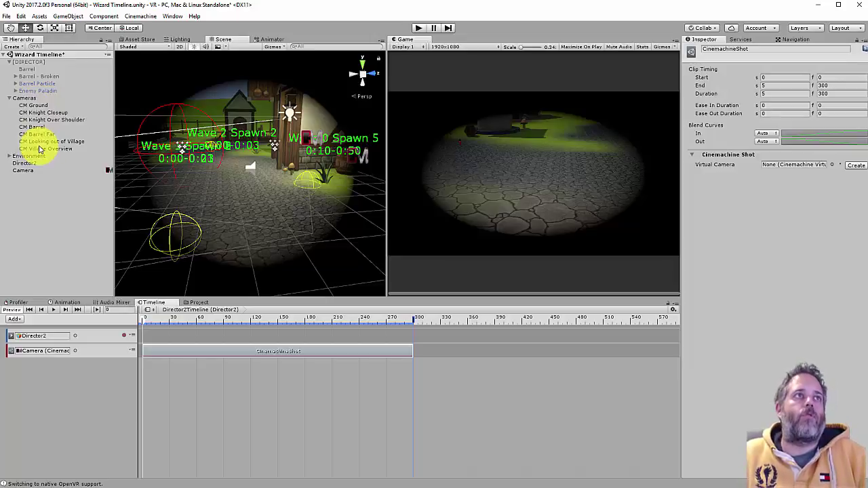
left_click(33, 127)
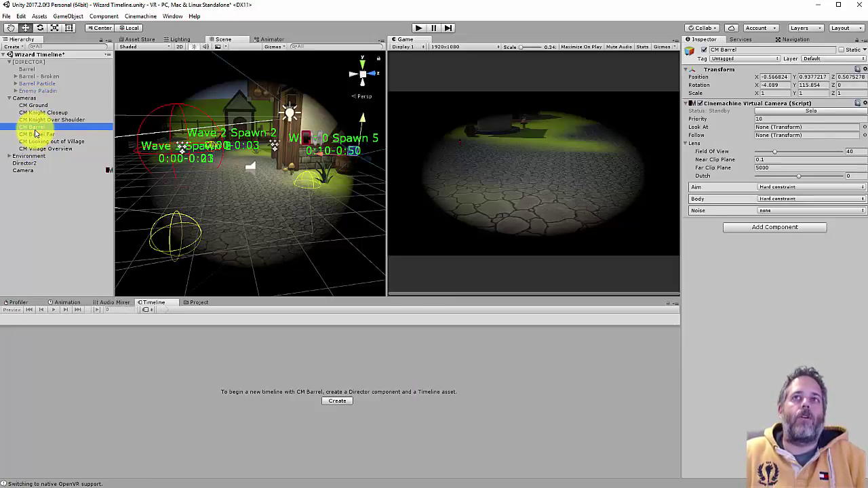
left_click(37, 149)
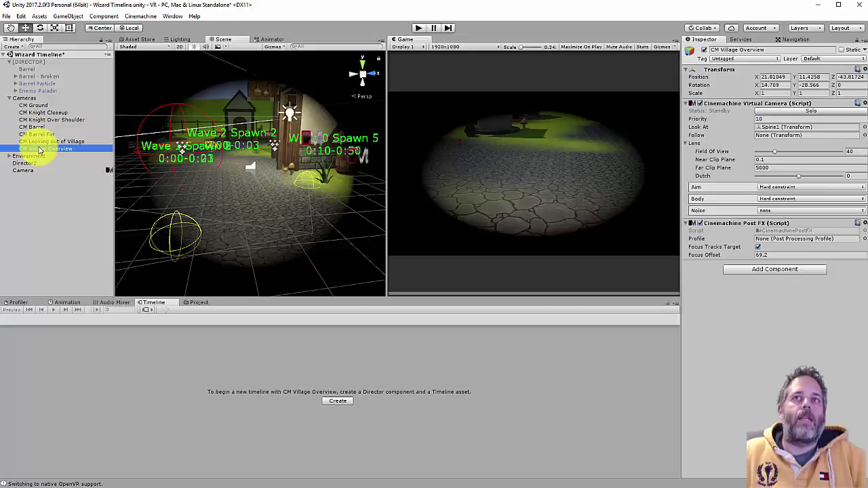
left_click(51, 120)
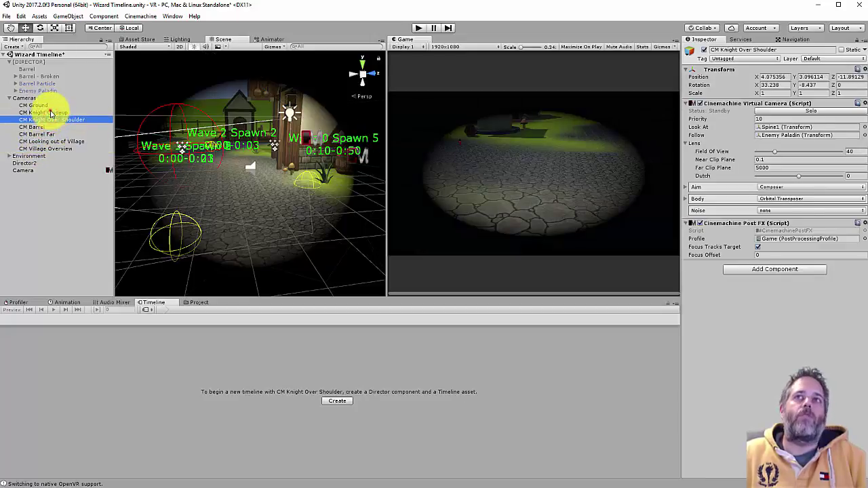
left_click(35, 106)
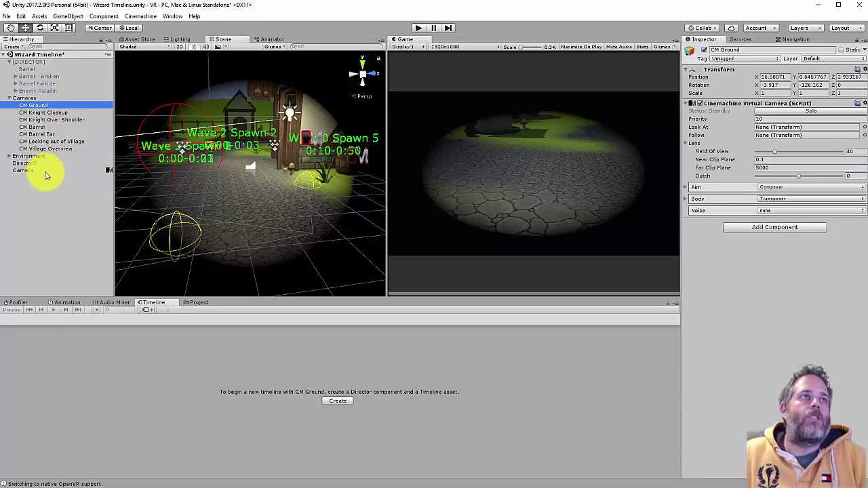
Assign CM Ground as the shot clip's Virtual Camera
left_click(27, 163)
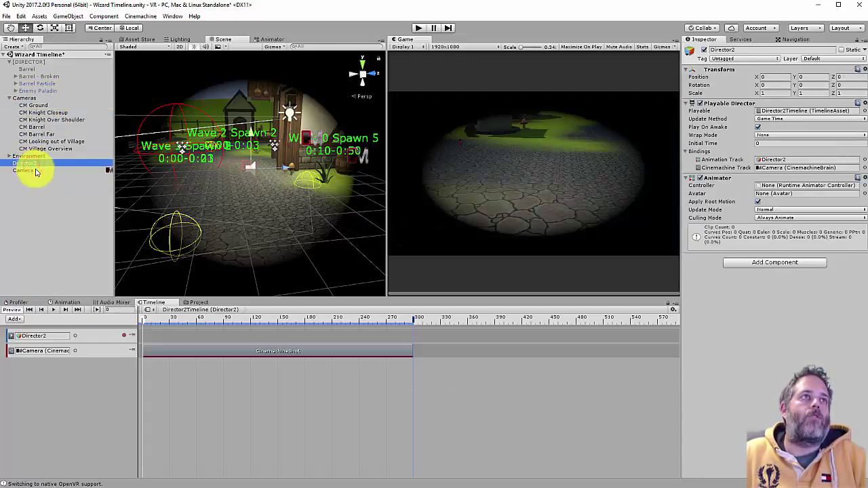
left_click_drag(34, 105, 337, 351)
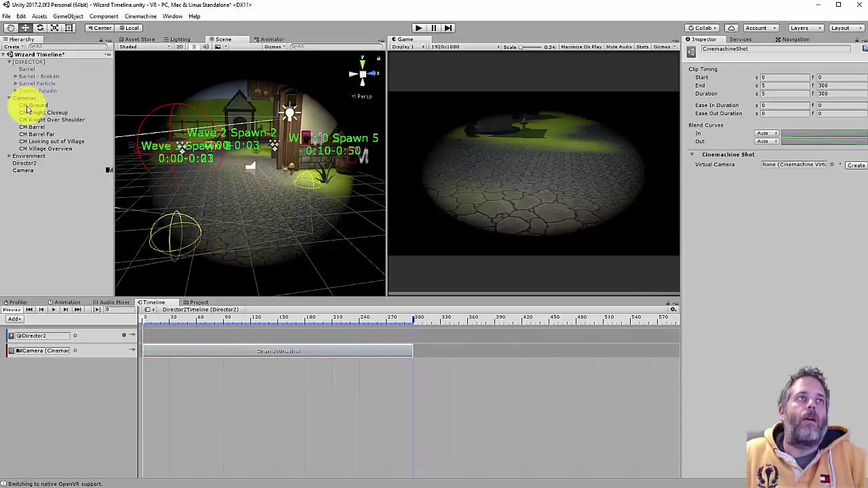
left_click_drag(27, 108, 790, 170)
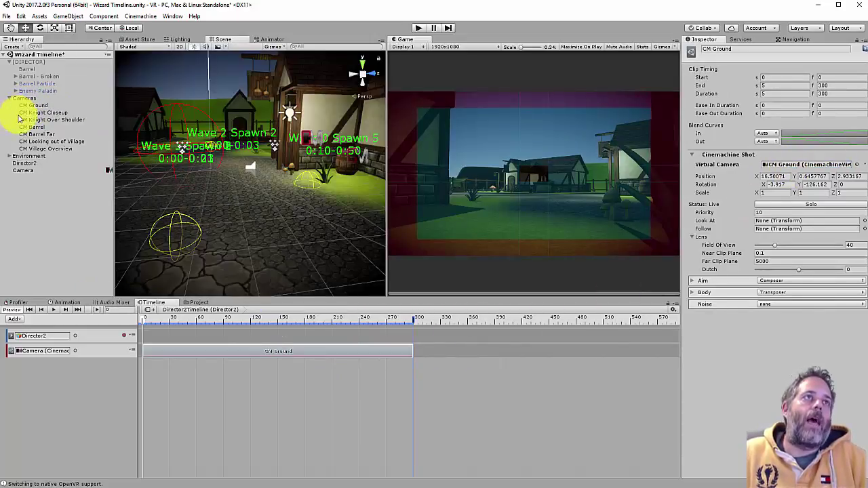
Add a CM Knight Closeup shot, shorten CM Ground, and overlap them to blend at 1.27 s
right_click(453, 351)
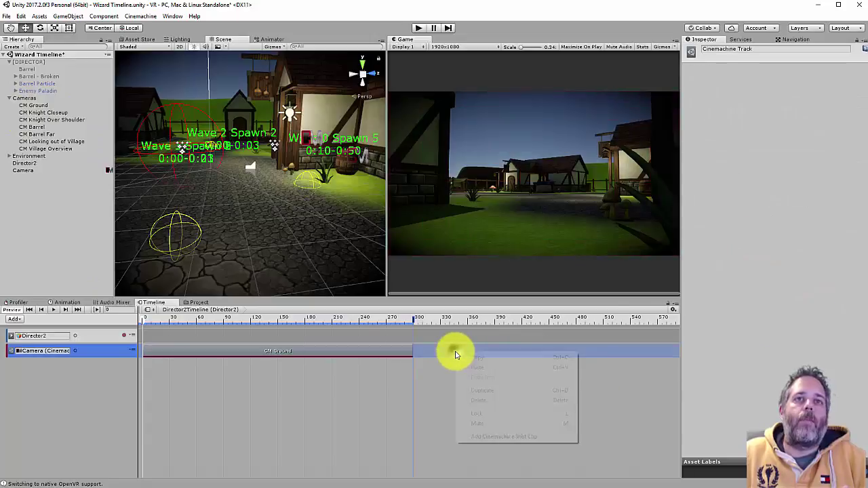
left_click(489, 437)
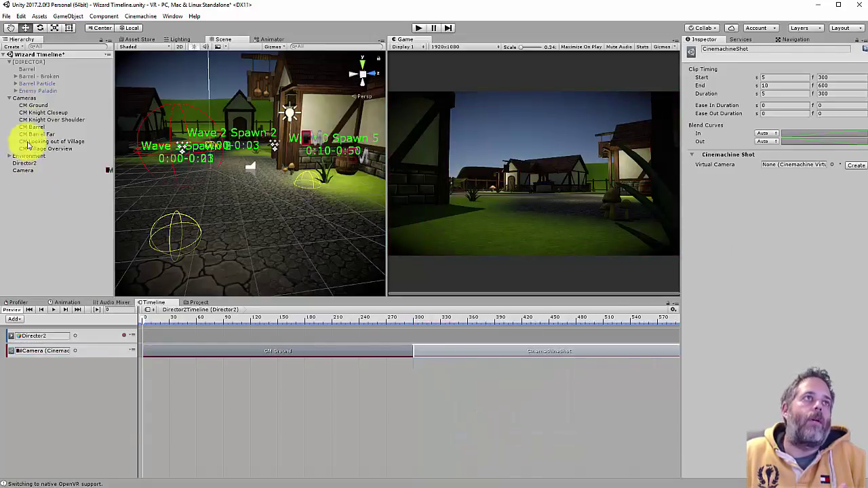
left_click_drag(33, 113, 773, 164)
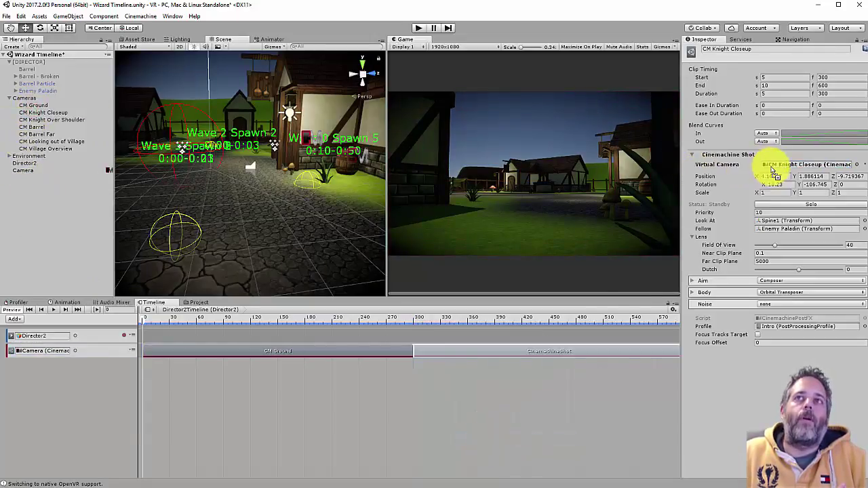
left_click_drag(411, 351, 253, 353)
left_click_drag(482, 350, 274, 352)
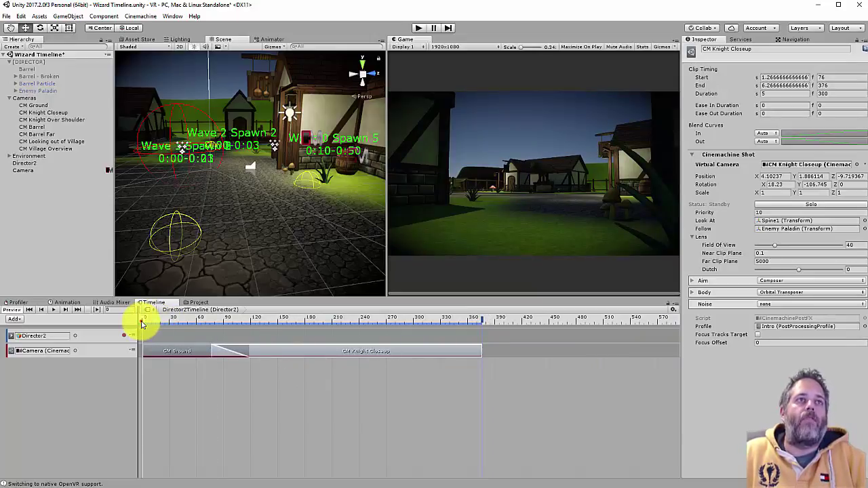
left_click_drag(141, 324, 122, 323)
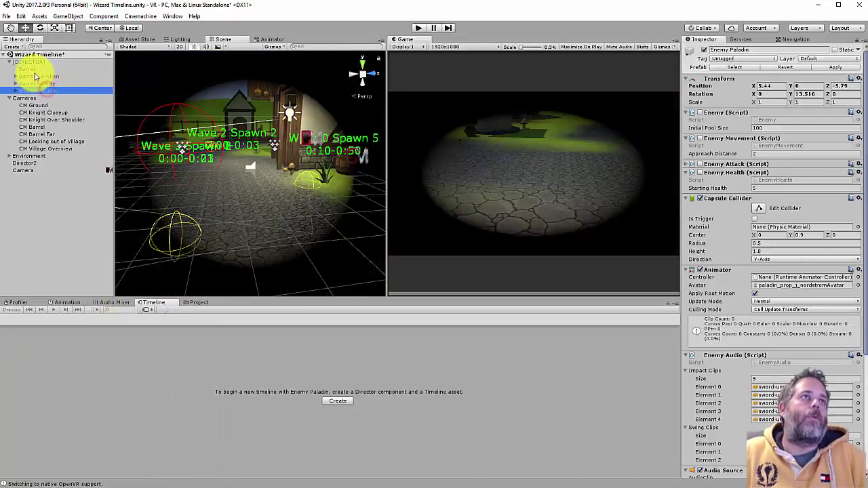
left_click(35, 69, "shift")
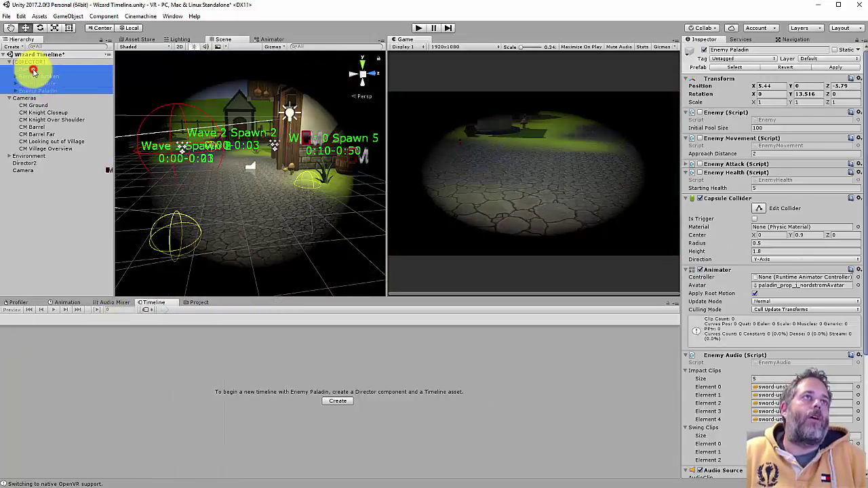
left_click_drag(35, 86, 33, 225)
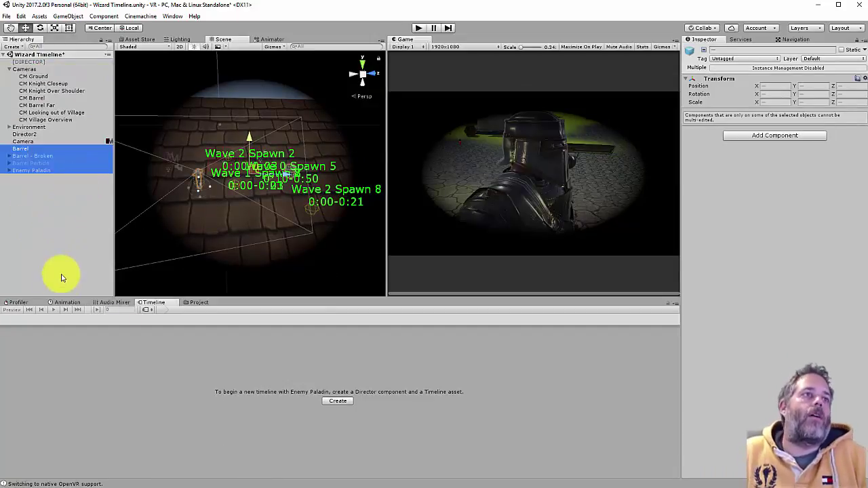
left_click(41, 134)
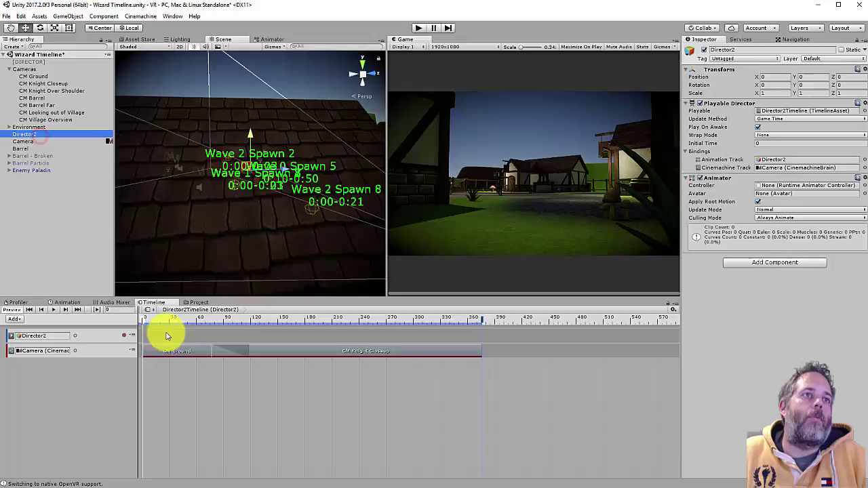
left_click_drag(162, 323, 255, 320)
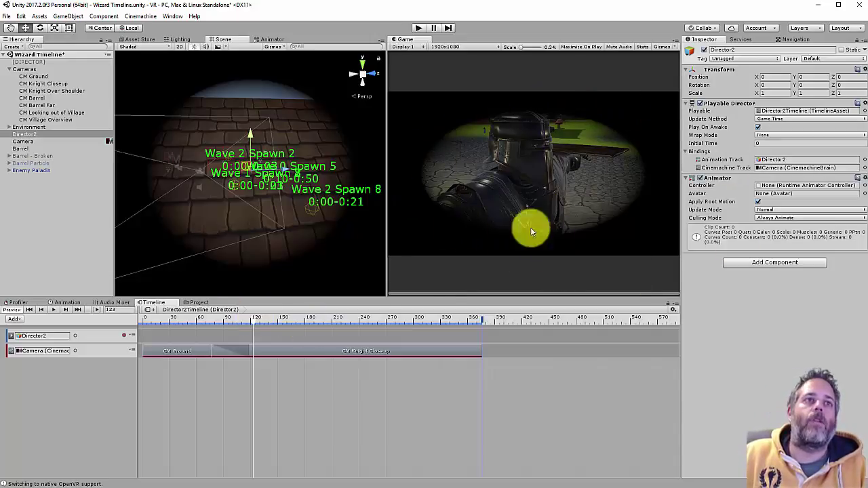
left_click(41, 83)
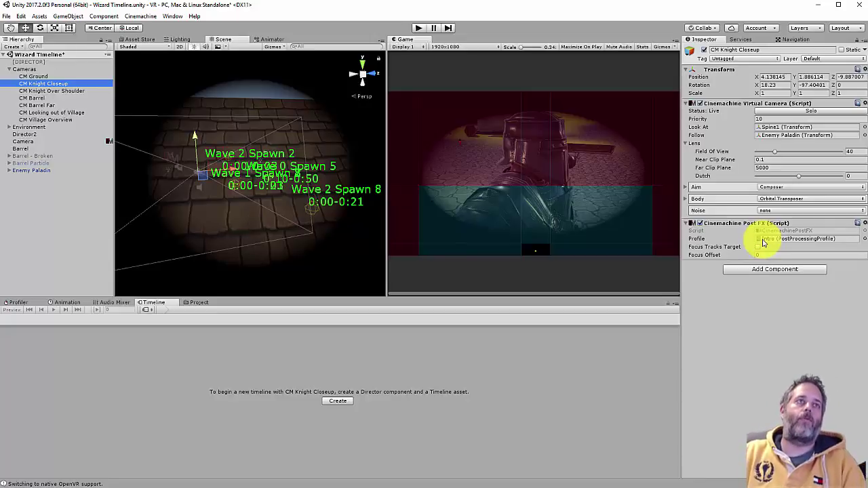
left_click(23, 141)
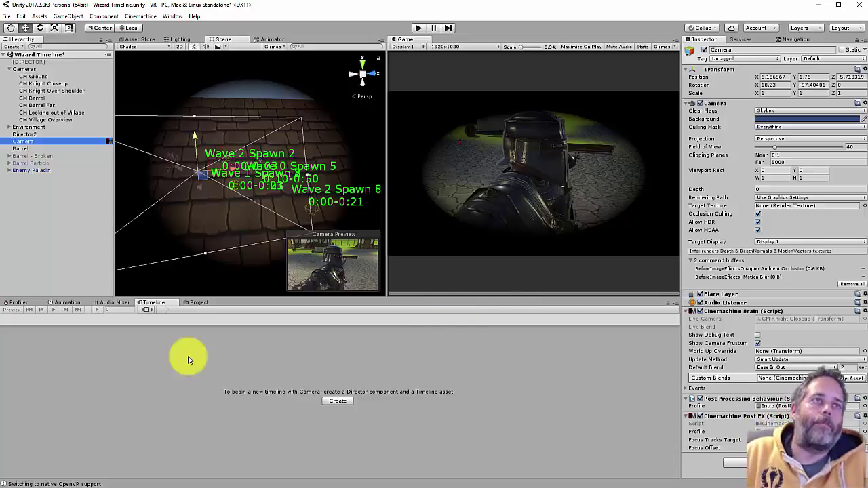
Shorten the CM Knight Closeup shot to about frame 230 and add a new shot right after it
left_click(25, 134)
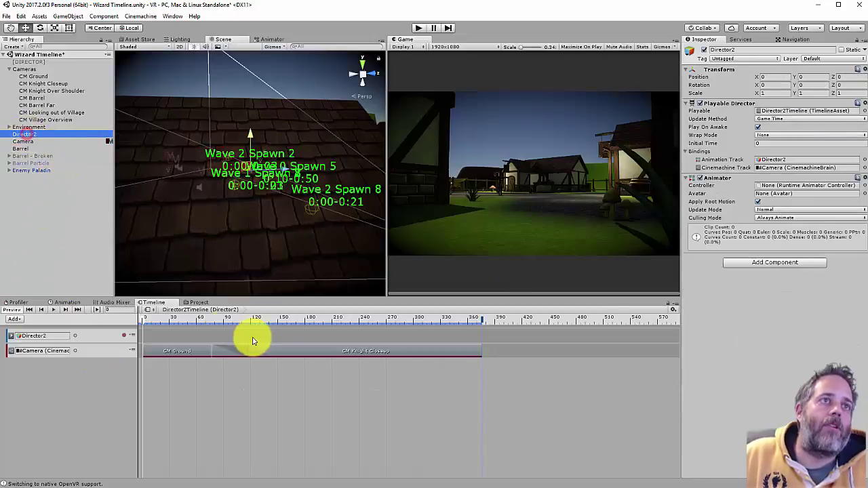
left_click_drag(479, 352, 346, 356)
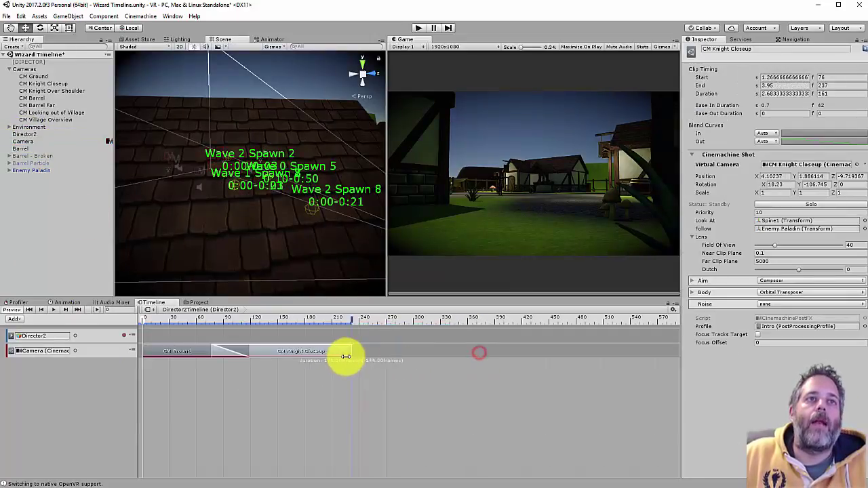
right_click(369, 353)
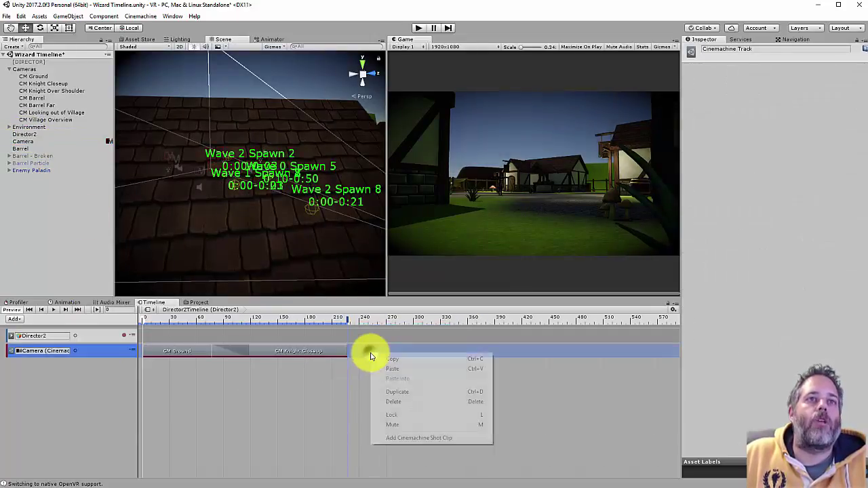
left_click(393, 437)
left_click_drag(519, 345, 422, 349)
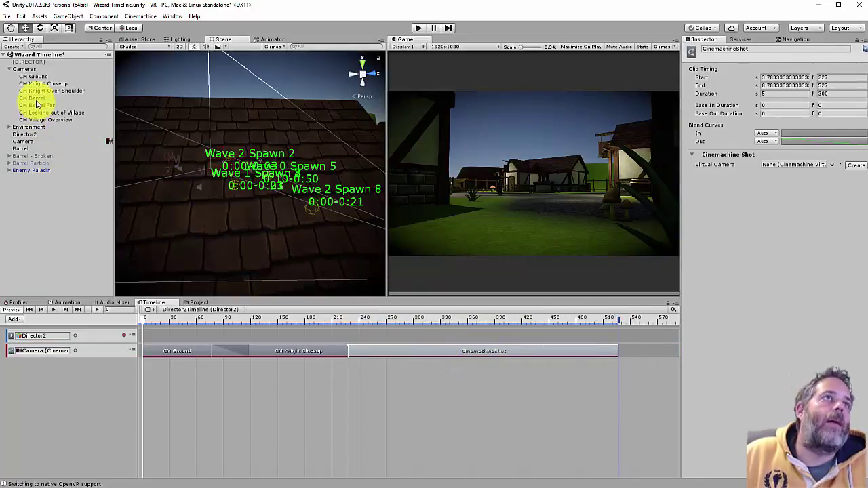
Assign CM Knight Over Shoulder to the new shot, trim it to frame 420, and drop Enemy Paladin into the timeline
left_click_drag(37, 93, 786, 165)
left_click_drag(615, 353, 521, 353)
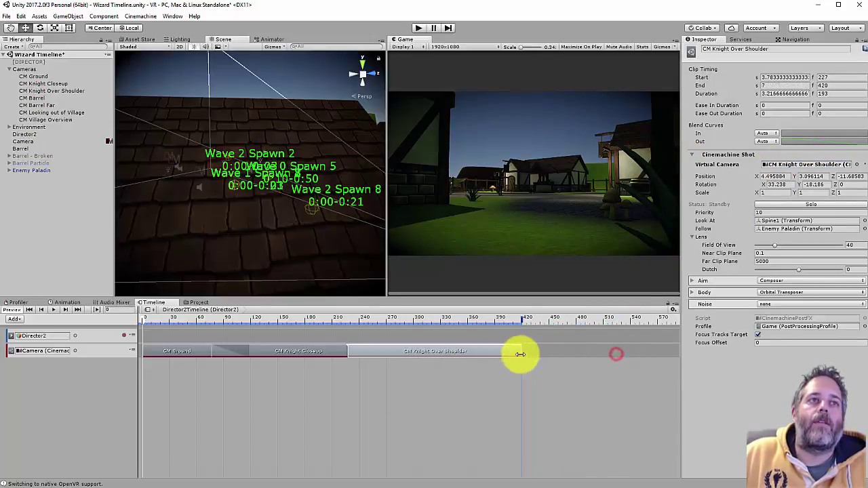
left_click_drag(143, 324, 89, 299)
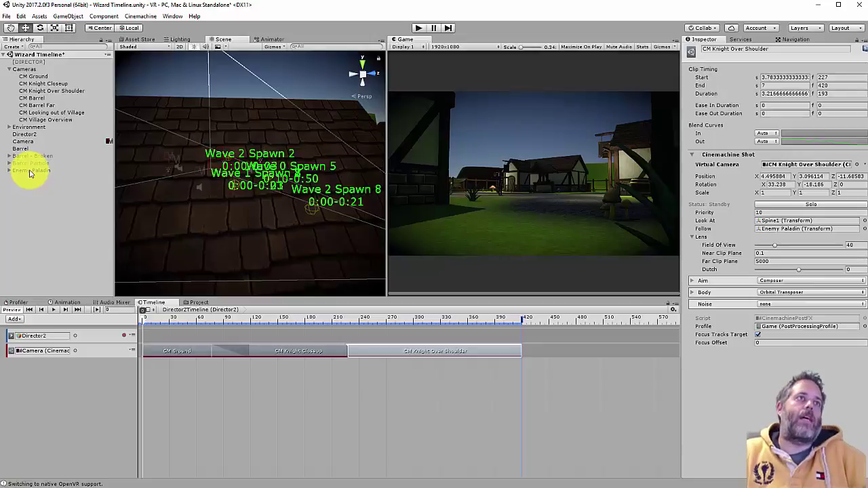
left_click_drag(30, 171, 77, 379)
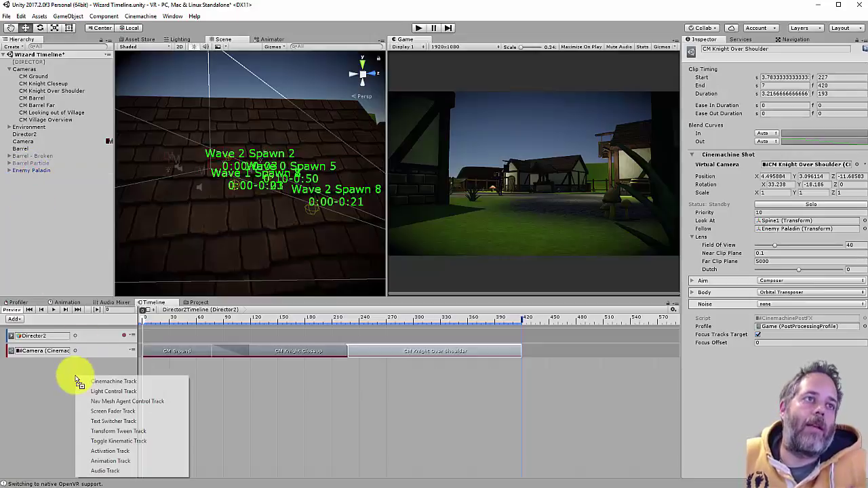
Make Enemy Paladin an Animation Track and delete the duplicate paladin track
left_click(130, 461)
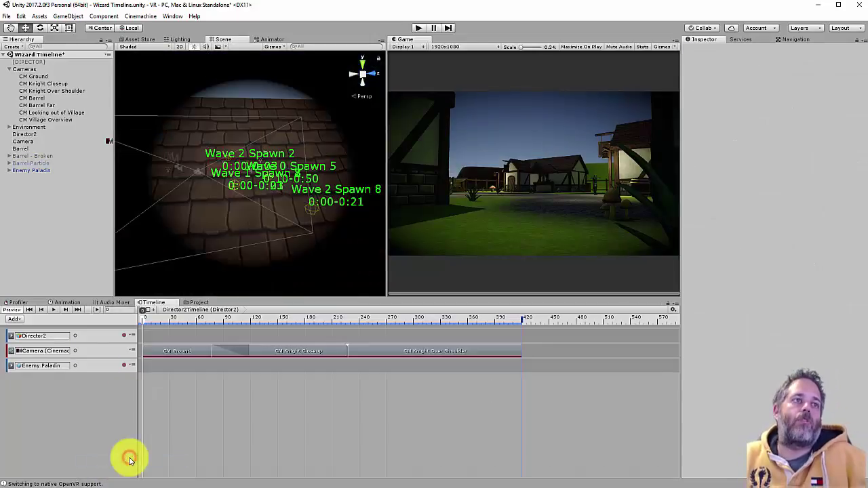
right_click(65, 379)
left_click(95, 419)
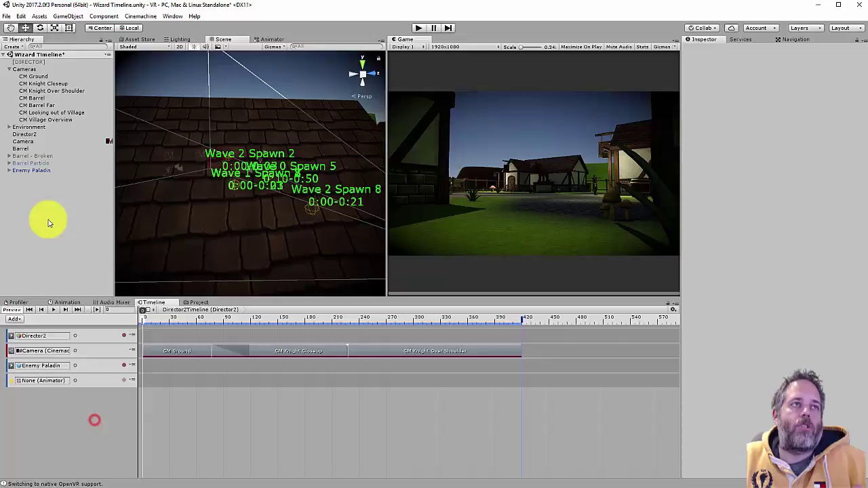
left_click_drag(30, 170, 87, 381)
right_click(88, 381)
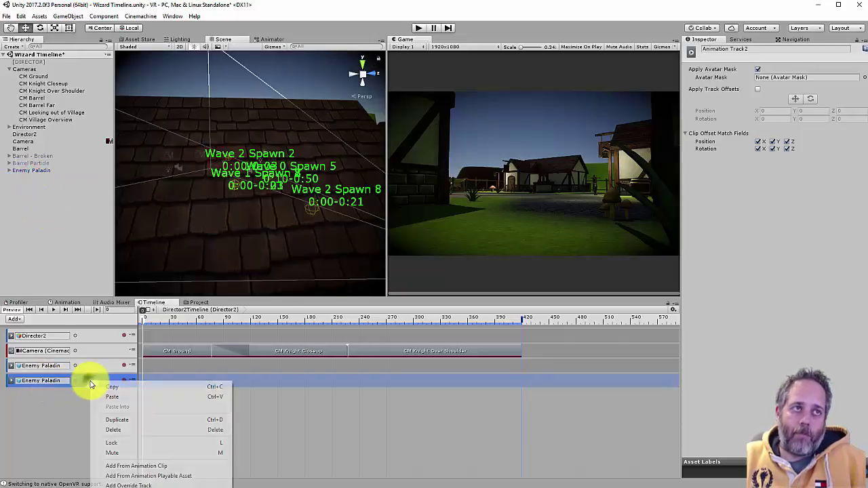
left_click(110, 430)
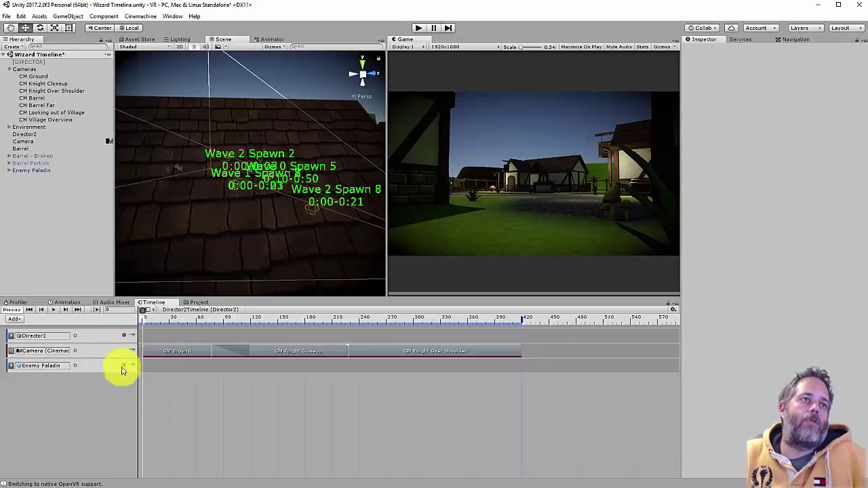
Add the Idle 1 animation clip to the Enemy Paladin track
left_click(158, 366)
right_click(158, 367)
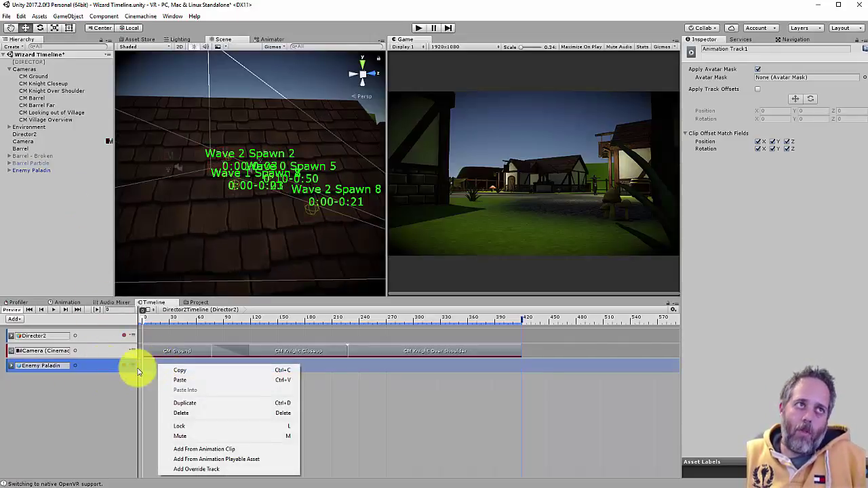
left_click(180, 450)
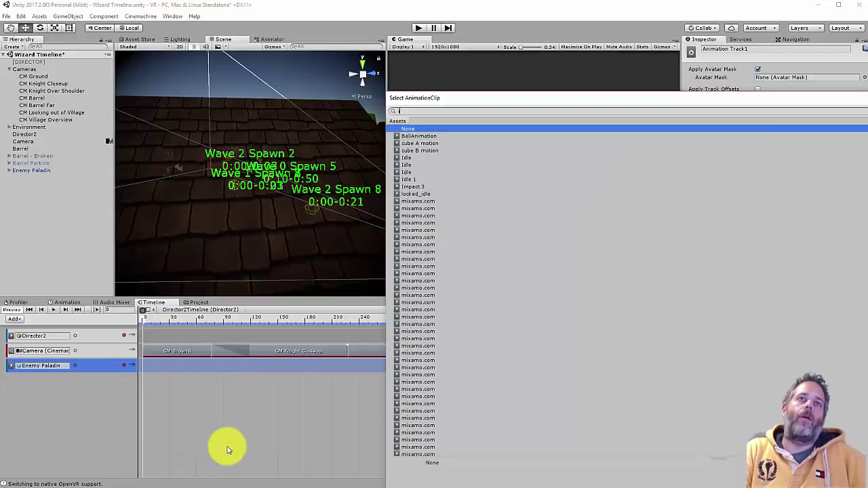
type("idl")
key("Down")
key("Down")
key("Down")
key("Down")
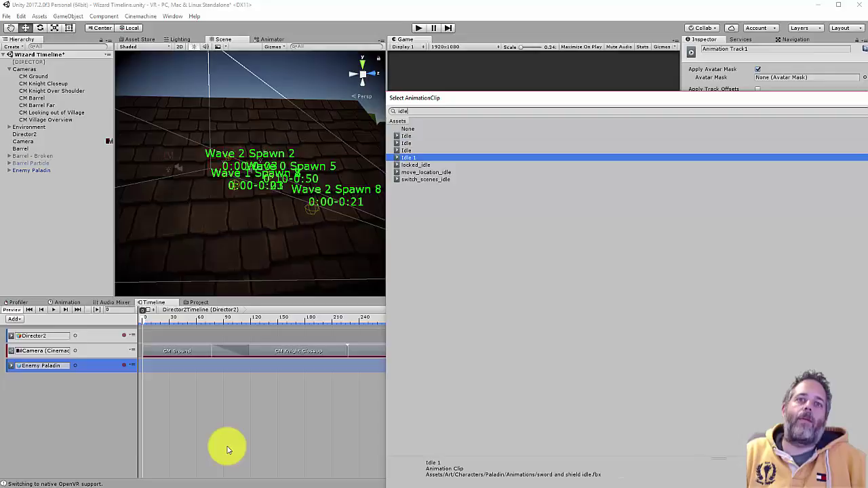
key("Return")
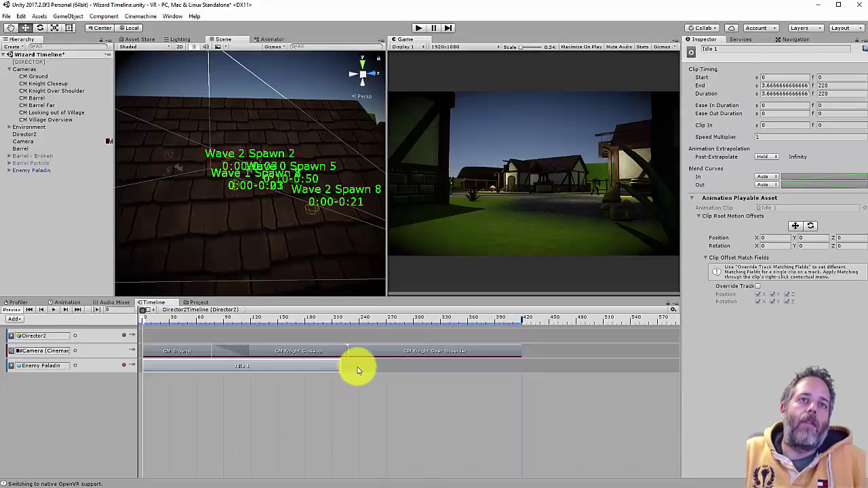
Add a Walk Forward animation clip after Idle 1 on the Enemy Paladin track
right_click(360, 378)
left_click(386, 451)
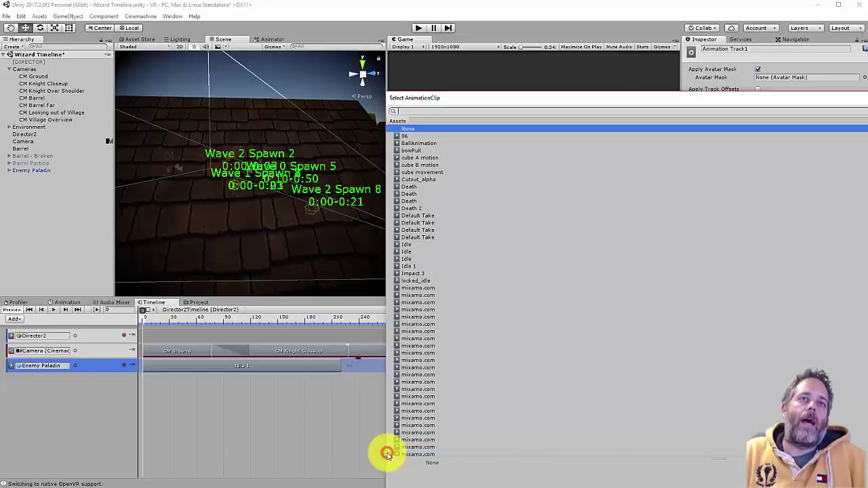
type("walk")
key("Down")
key("Return")
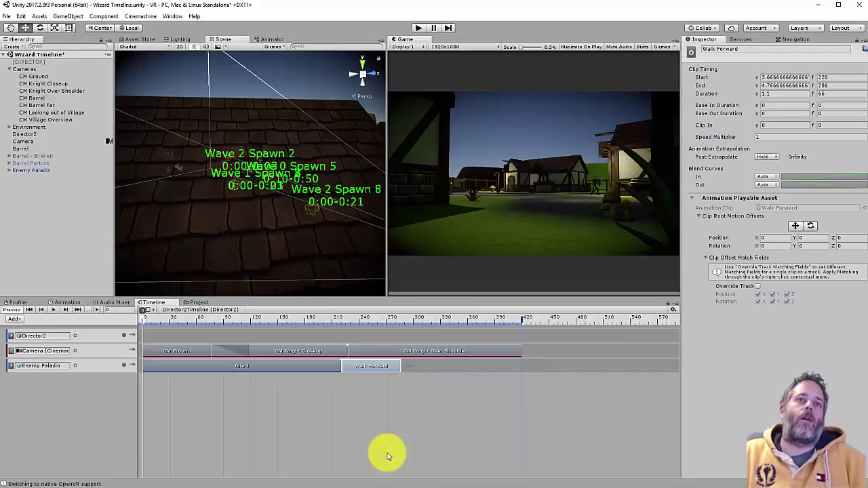
left_click(334, 371)
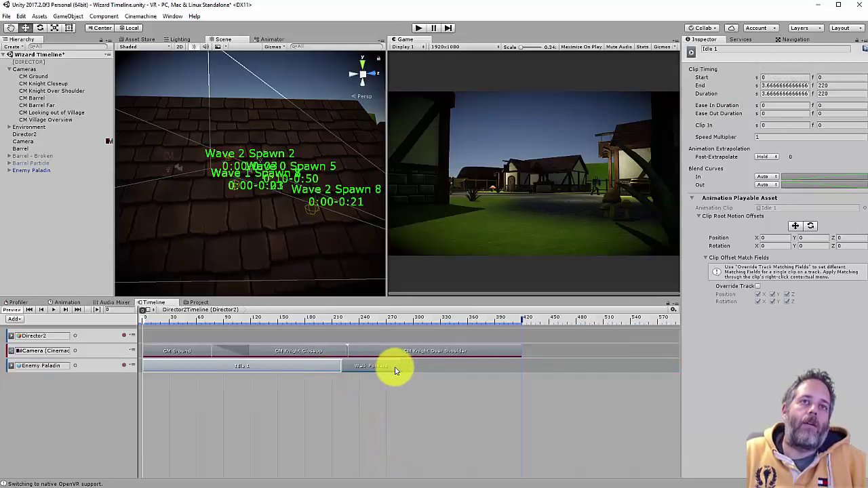
left_click_drag(342, 367, 519, 364)
Shorten Idle 1, overlap Walk Forward to blend, extend it to frame 420, and play it back
left_click(292, 366)
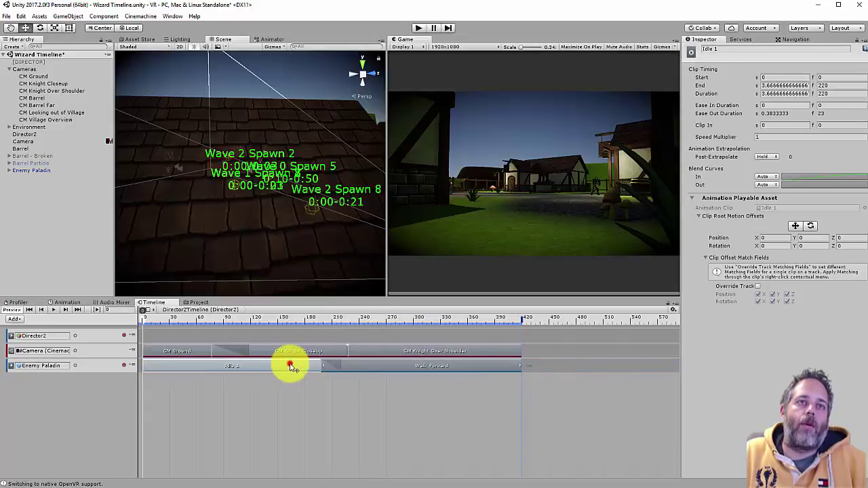
left_click_drag(291, 367, 238, 366)
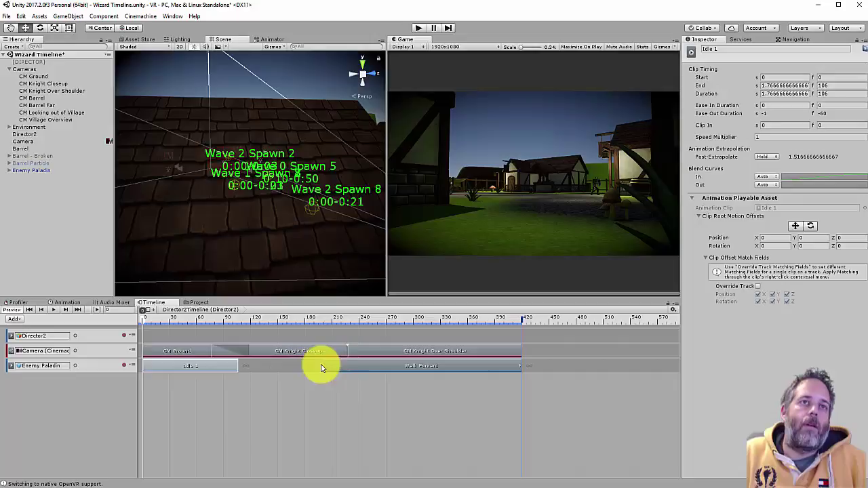
left_click_drag(322, 368, 237, 372)
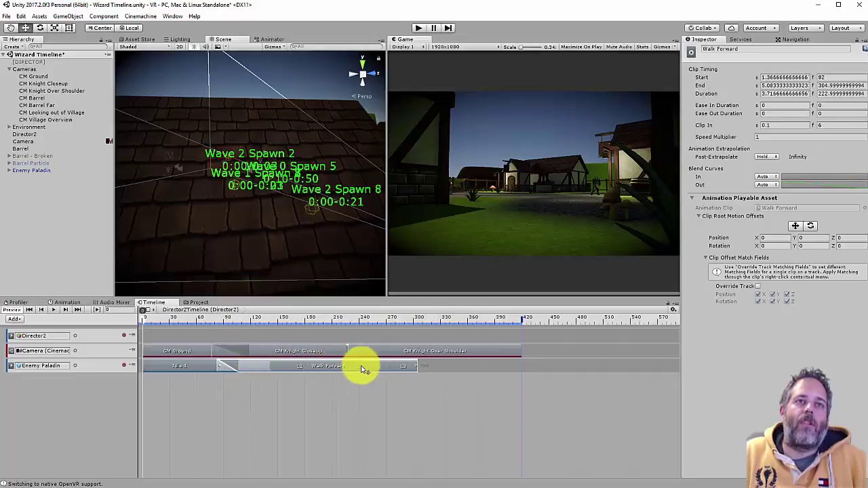
left_click_drag(415, 364, 520, 364)
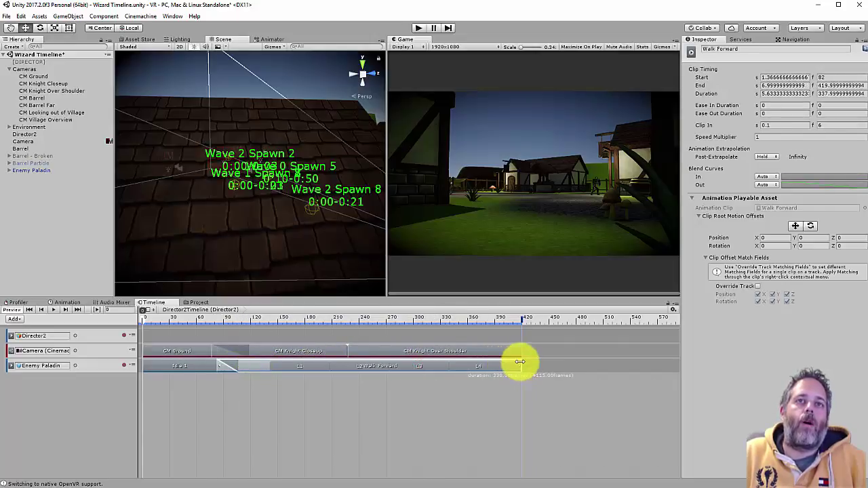
left_click(54, 310)
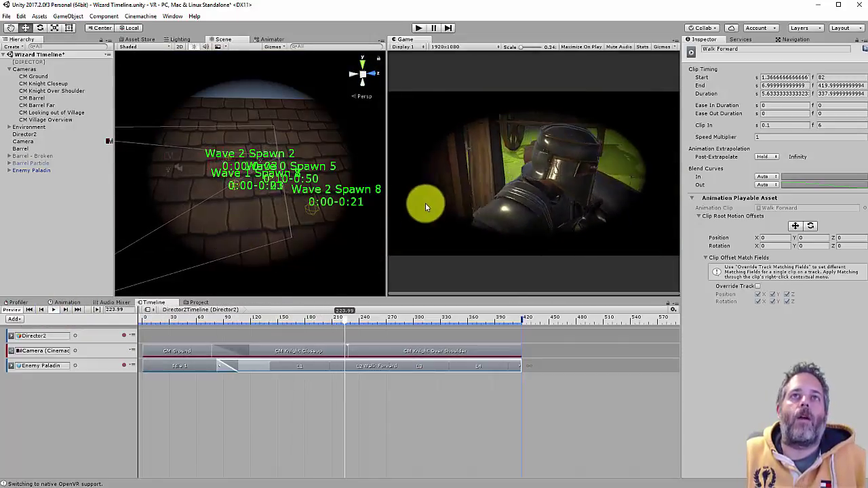
right_click_drag(366, 203, 275, 256)
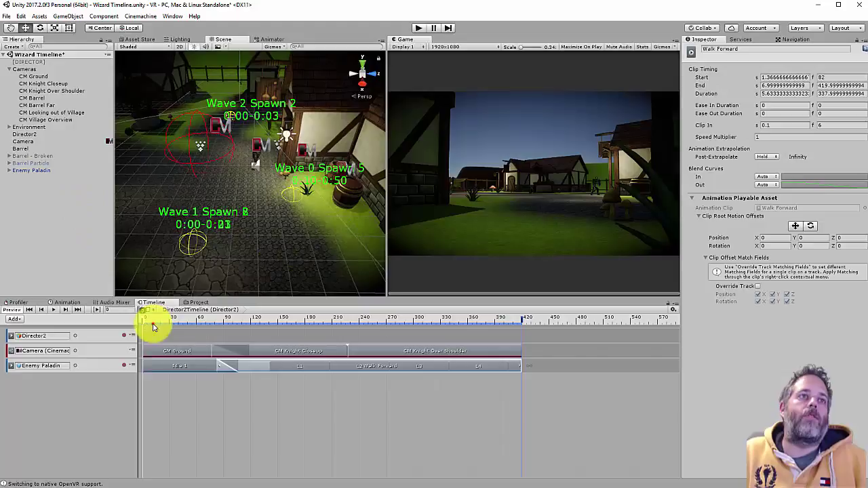
Select the Enemy Paladin animation track and enable Apply Track Offsets
mouse_move(151, 323)
left_mouse_down()
mouse_move(205, 321)
mouse_move(160, 322)
left_mouse_up()
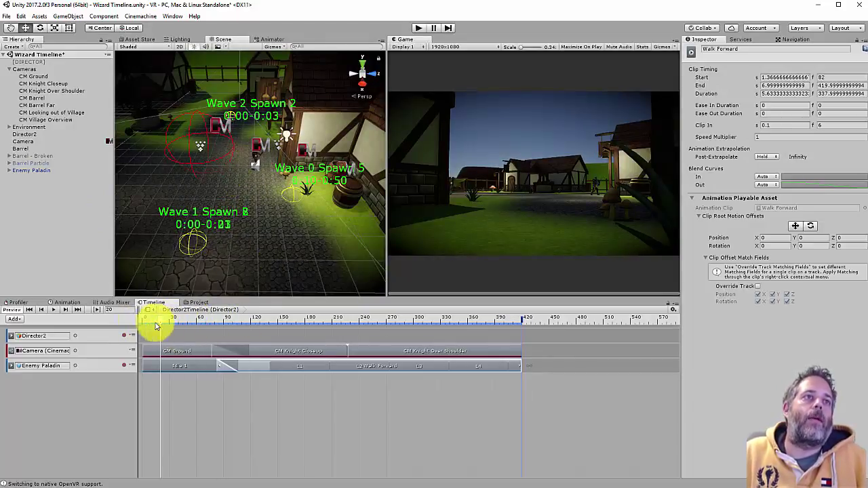
double_click(39, 148)
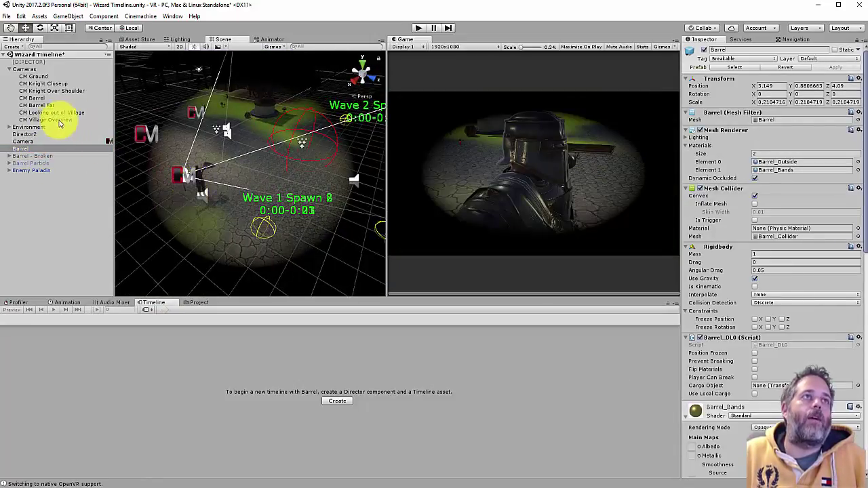
left_click(43, 135)
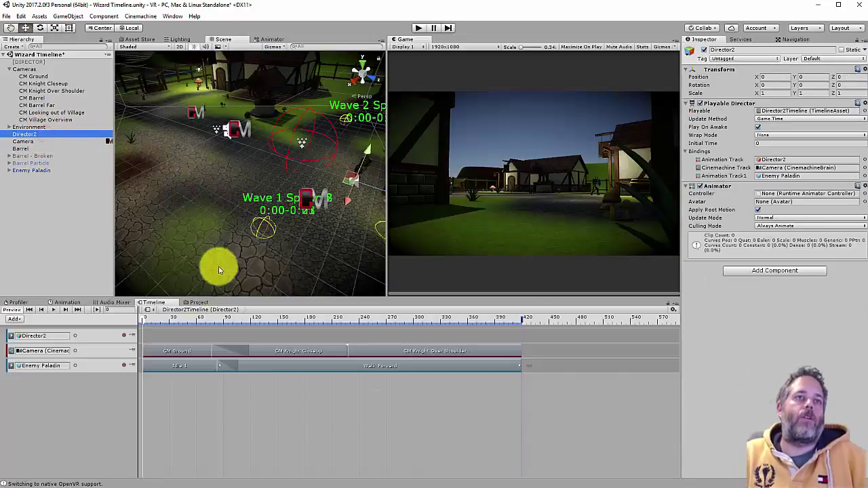
right_click_drag(223, 204, 274, 191)
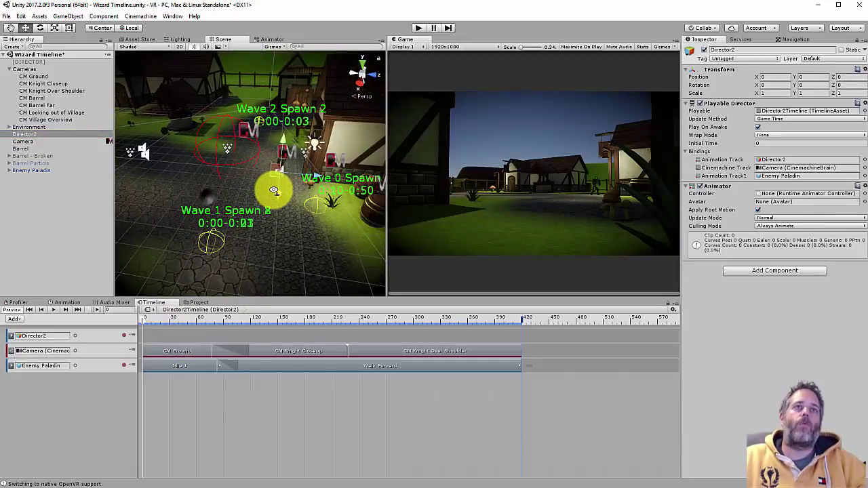
left_click(111, 371)
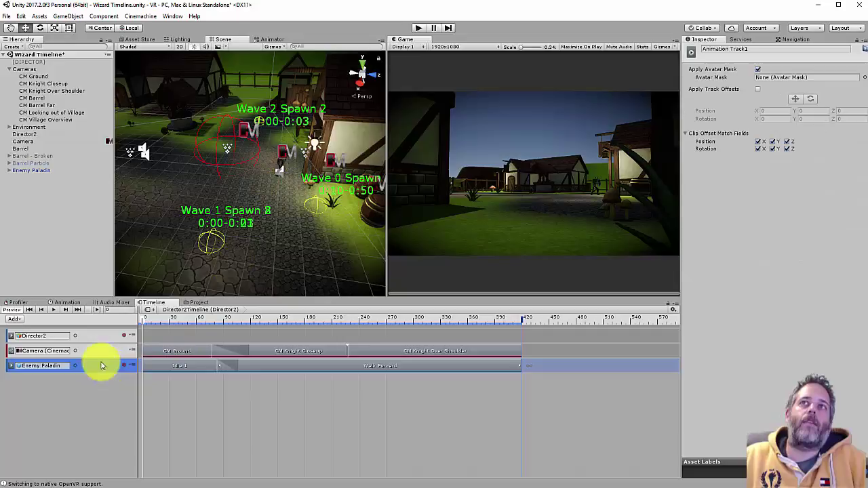
left_click(758, 90)
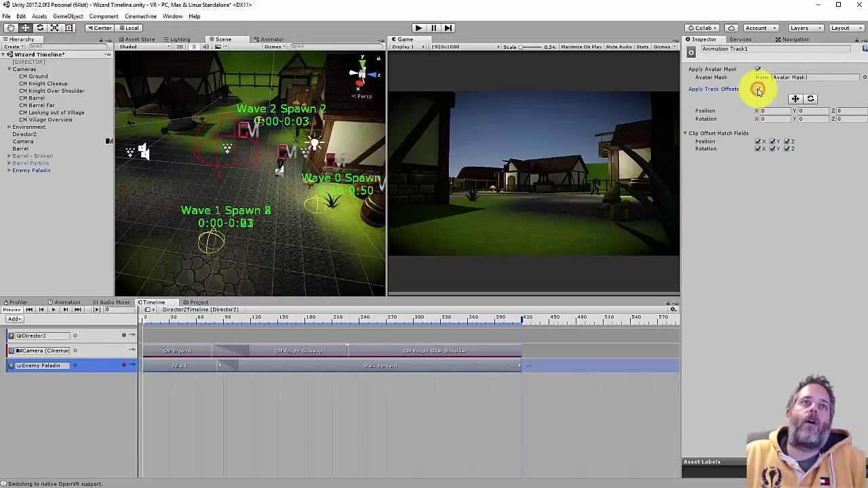
left_click(758, 90)
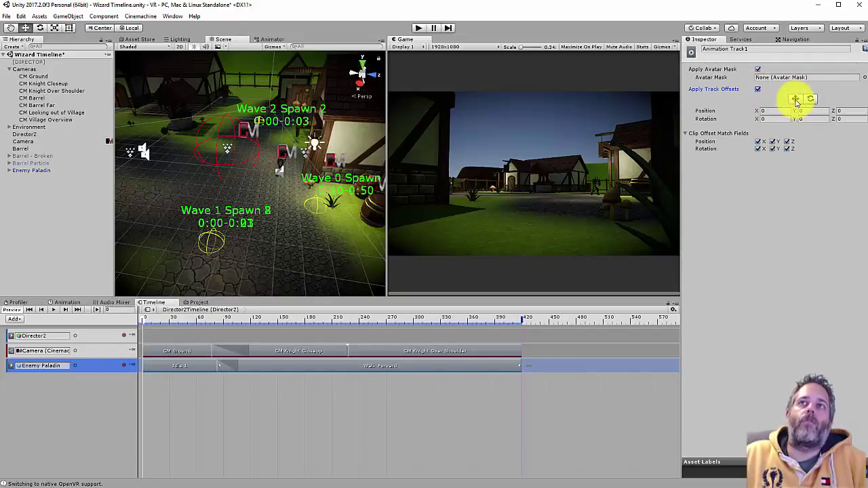
Move the Paladin's track offset to X 4.48, Z -6.37 and preview the walk
left_click(795, 101)
left_click_drag(276, 170, 134, 215)
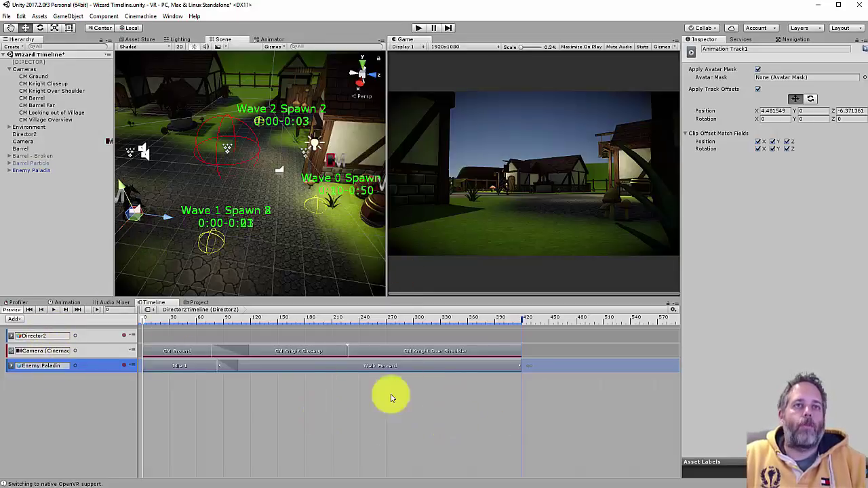
right_click_drag(290, 251, 272, 242)
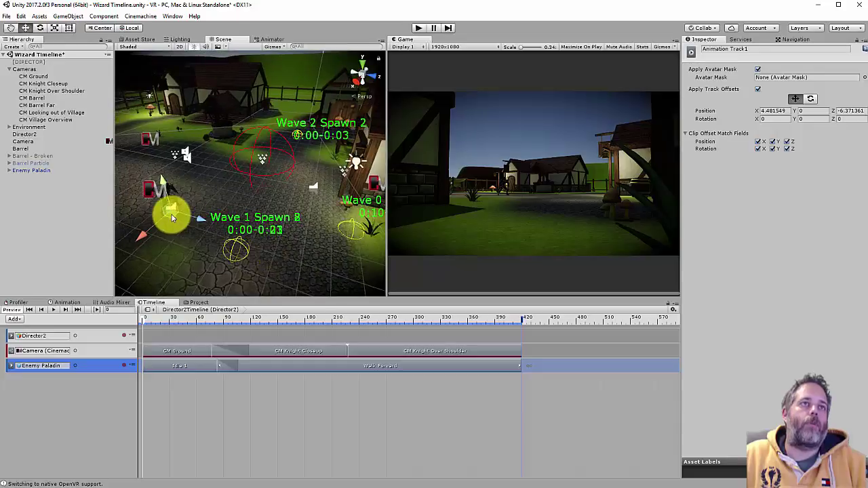
left_click(53, 310)
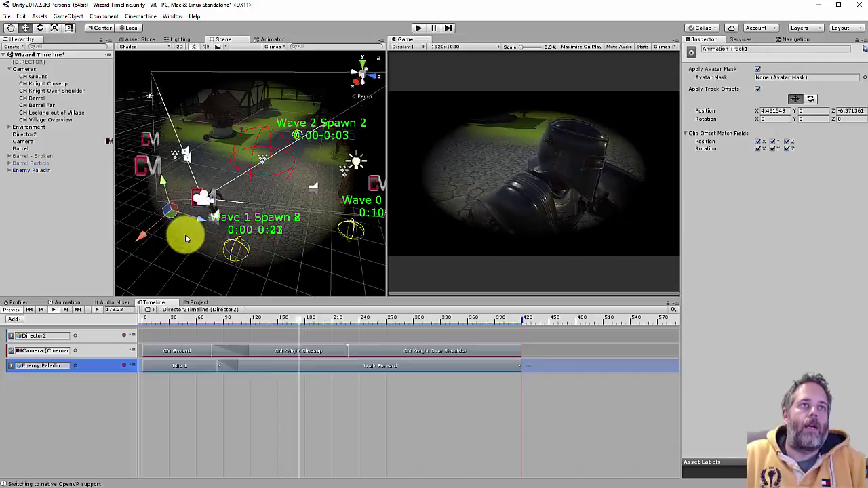
right_click_drag(184, 237, 248, 245)
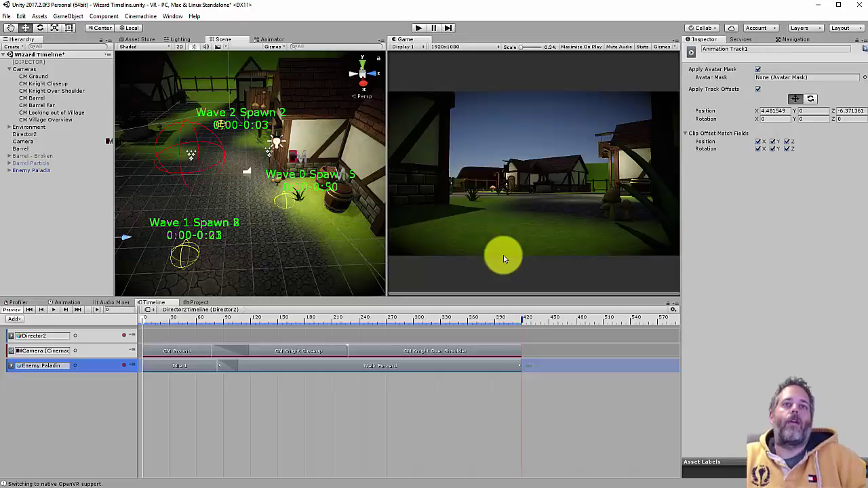
Add a Slash 1 clip to the Enemy Paladin track starting at frame 408
right_click(533, 368)
left_click(560, 452)
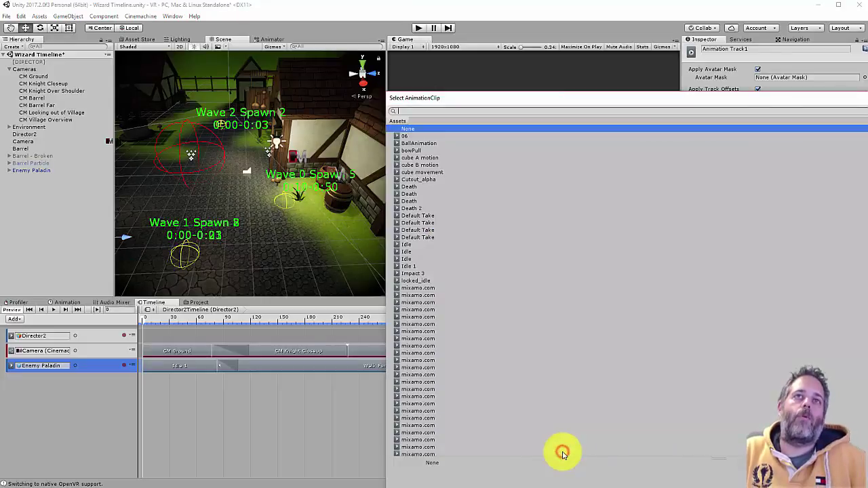
type("slah")
key("BackSpace")
type("sh")
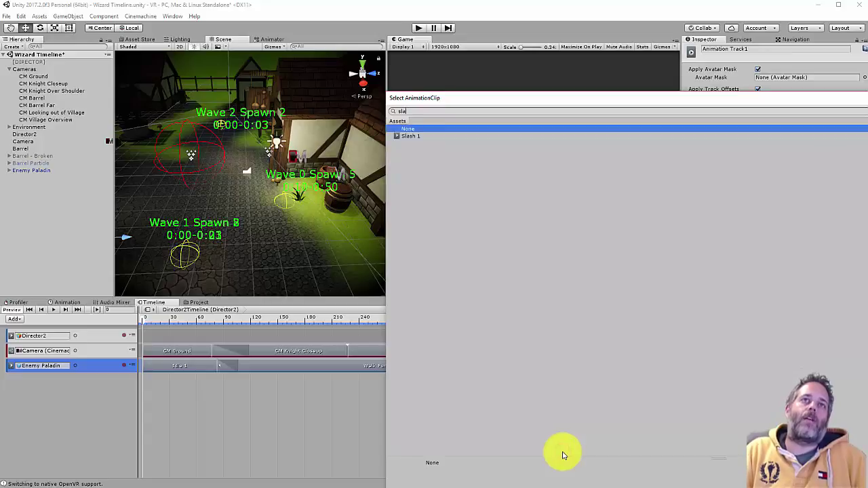
key("Return")
left_click_drag(561, 370, 551, 370)
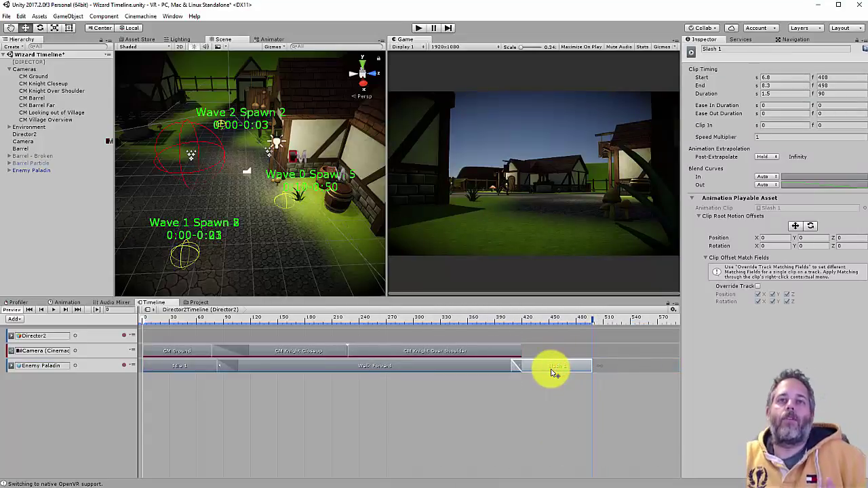
Match Slash 1's offsets to the previous clip, preview the timeline, and enter Play mode
right_click(551, 371)
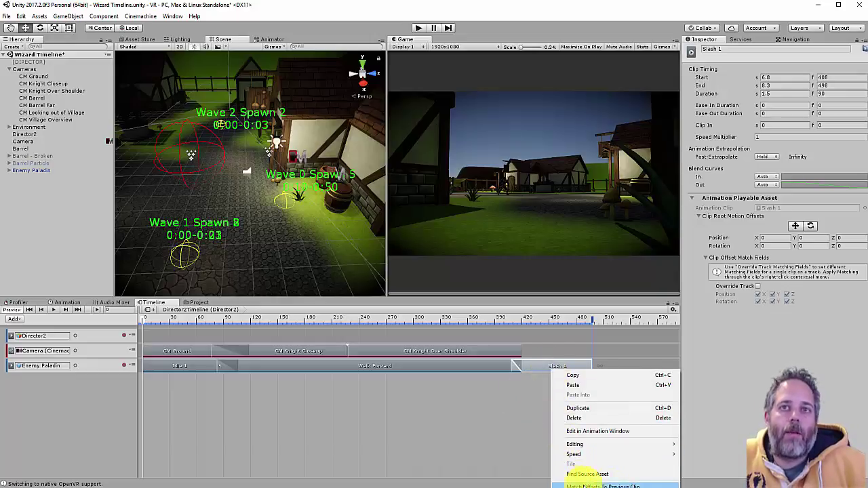
left_click(639, 485)
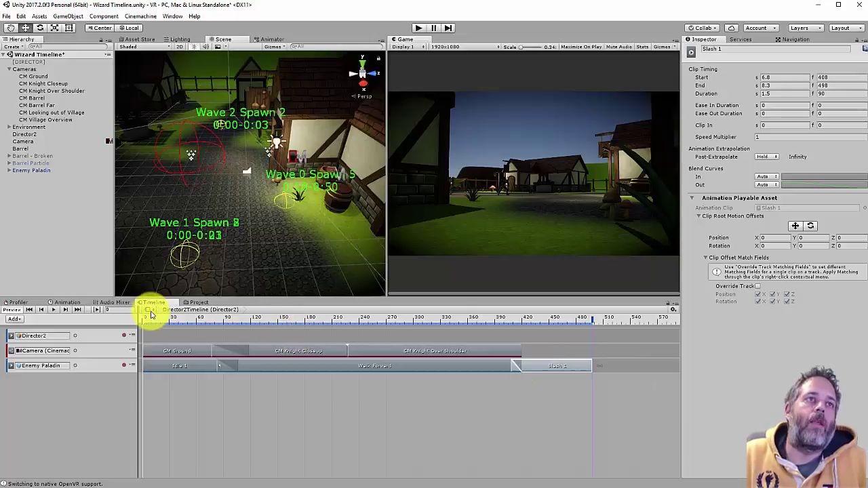
left_click(53, 309)
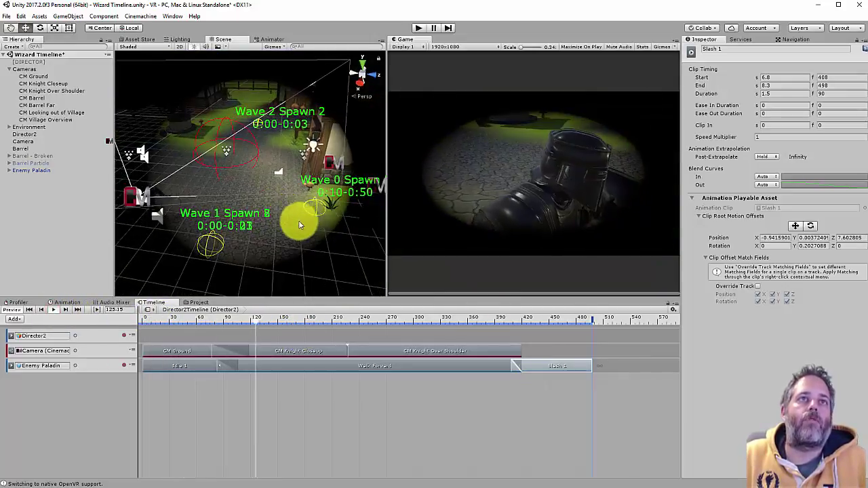
left_click_drag(300, 225, 315, 219, "alt")
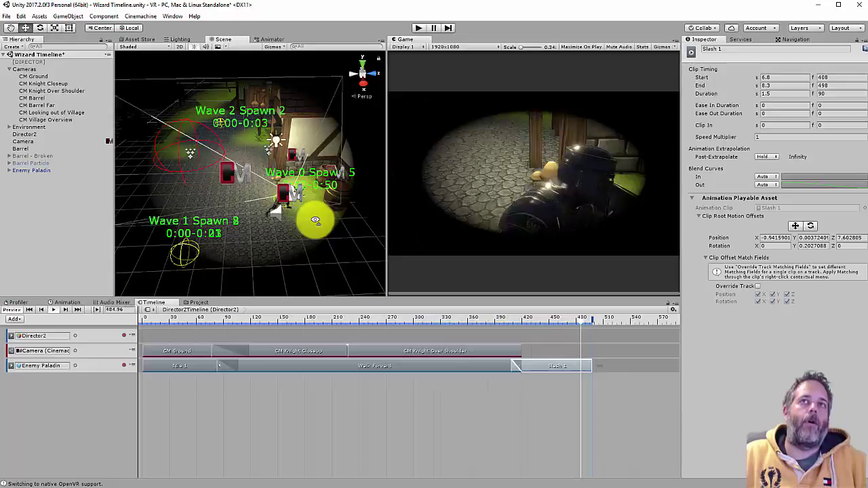
left_click(418, 28)
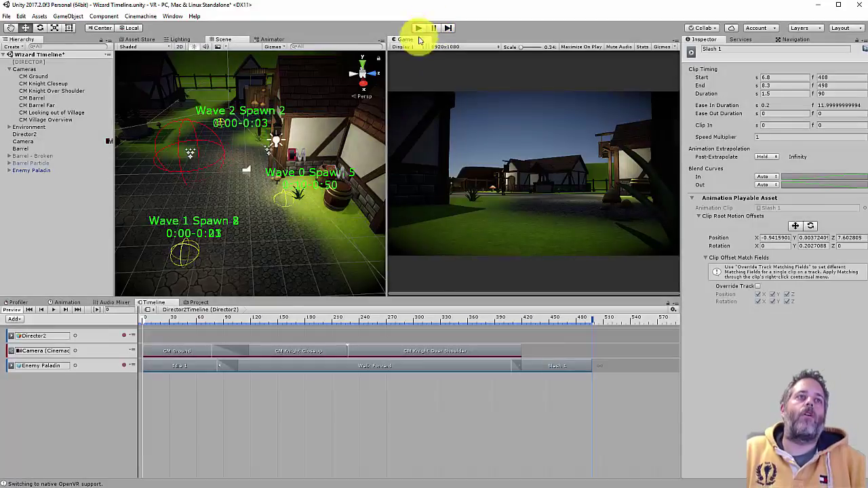
Stop Play mode and inspect Barrel and a Barrel - Broken piece in the Hierarchy
left_click(418, 28)
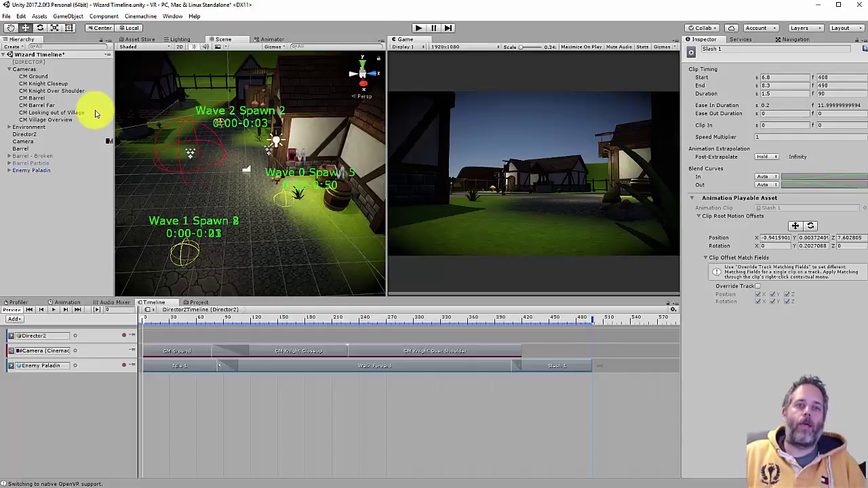
left_click(27, 150)
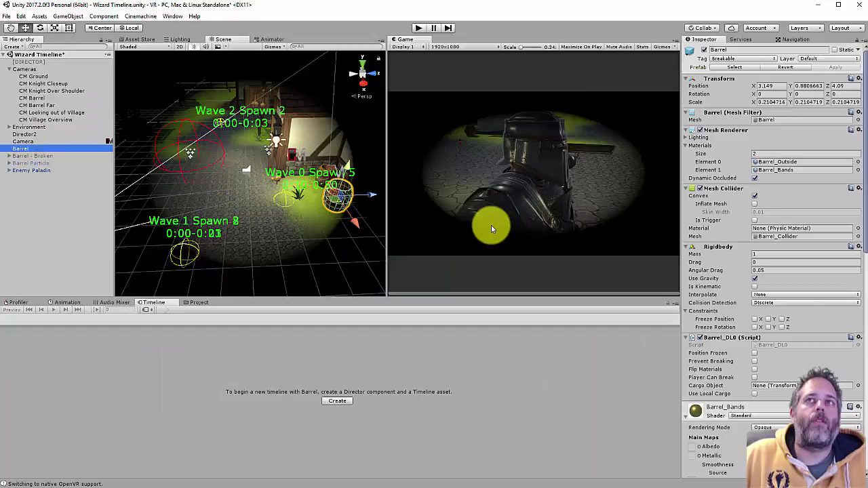
left_click(11, 157)
left_click(42, 242)
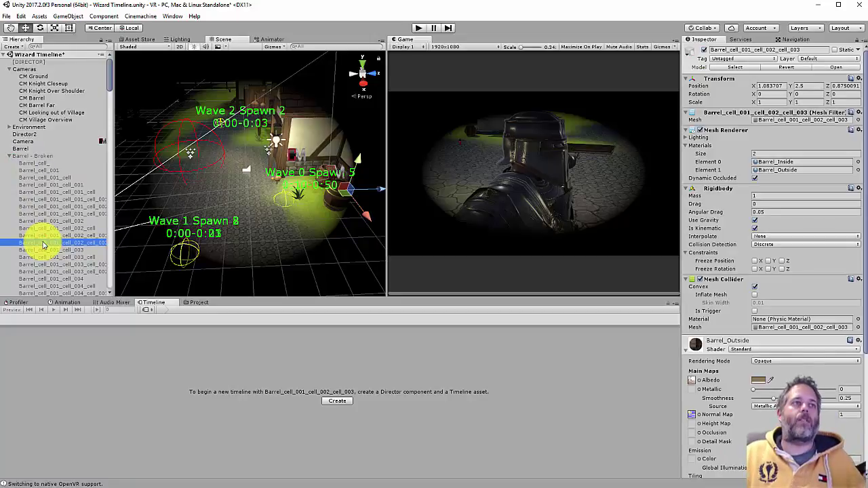
Collapse Barrel - Broken, reselect Director2 and bring up its timeline's add-track list
left_click(11, 156)
left_click(26, 135)
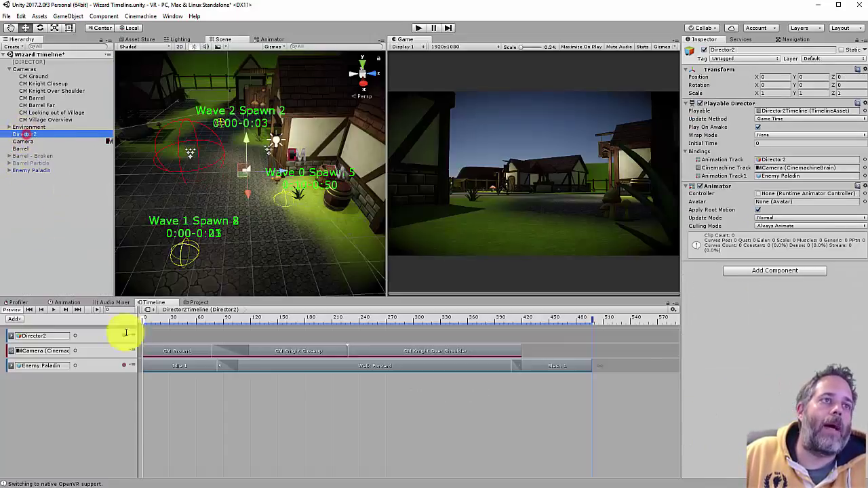
right_click(85, 398)
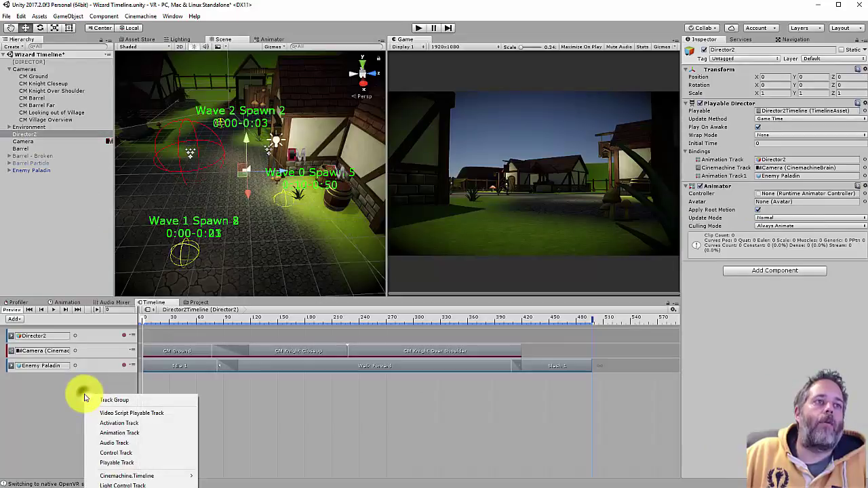
Add an activation track bound to Barrel, keeping it active until frame 438
left_click(109, 425)
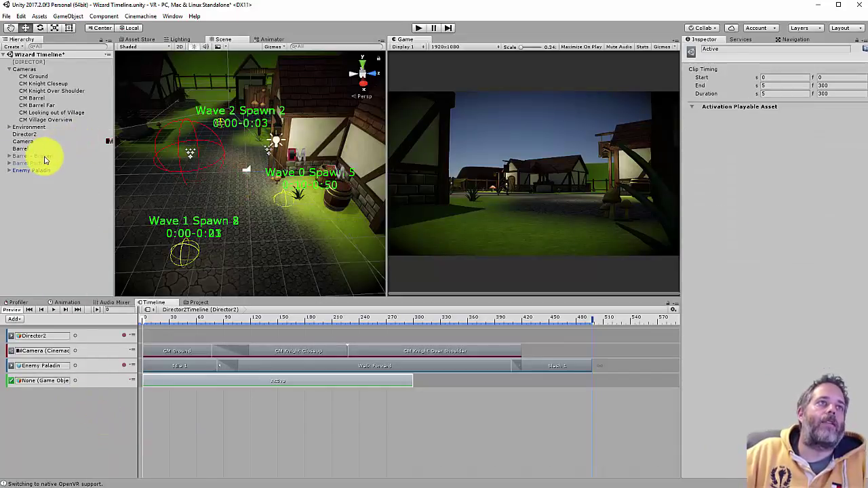
left_click_drag(28, 150, 68, 386)
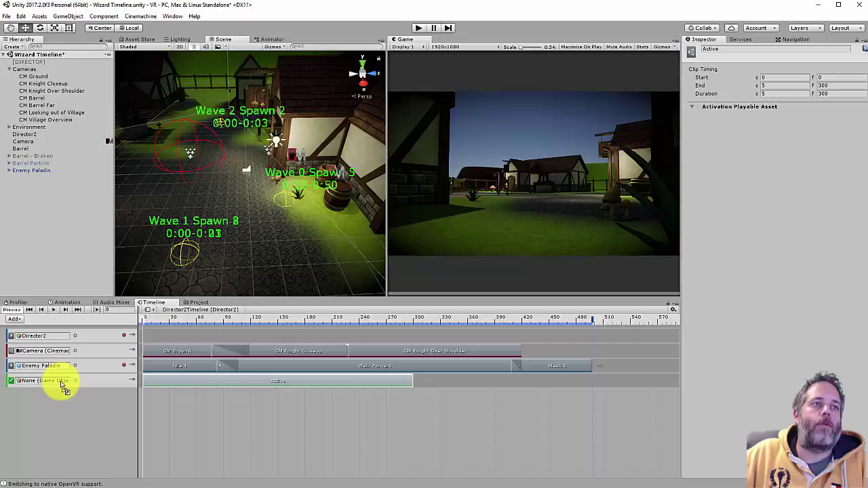
left_click_drag(61, 384, 62, 383)
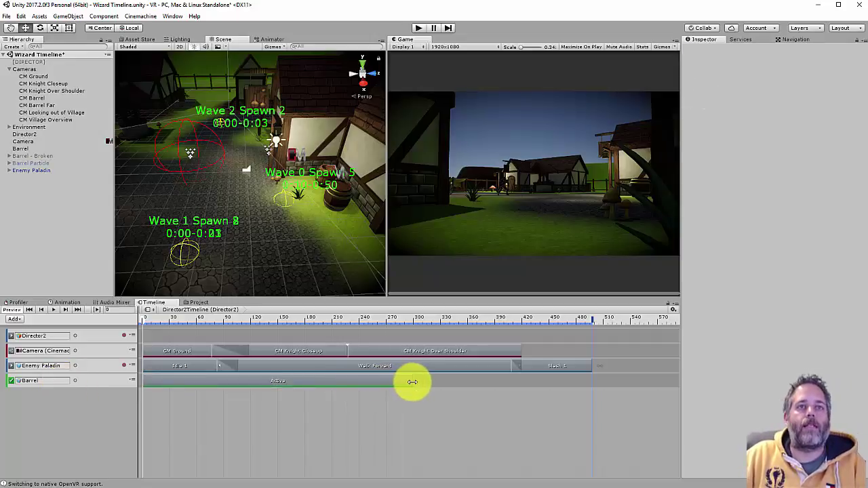
left_click_drag(412, 381, 537, 381)
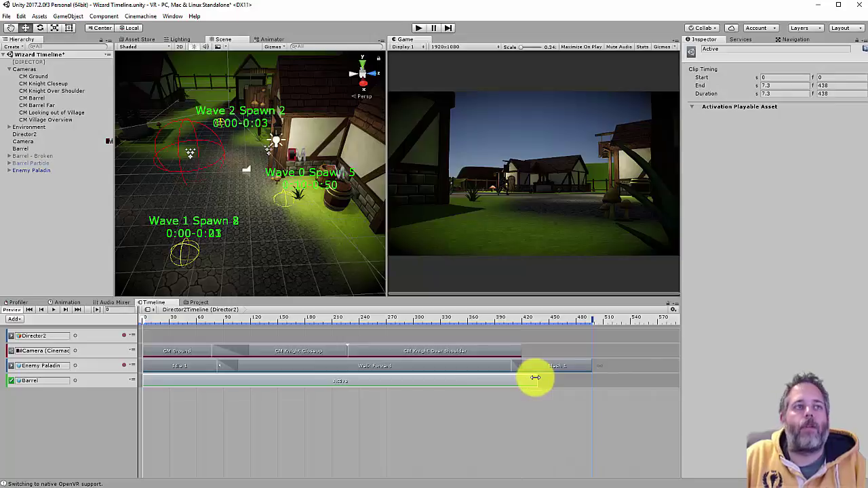
Add a second activation track bound to Barrel - Broken, active from about frame 438
right_click(91, 402)
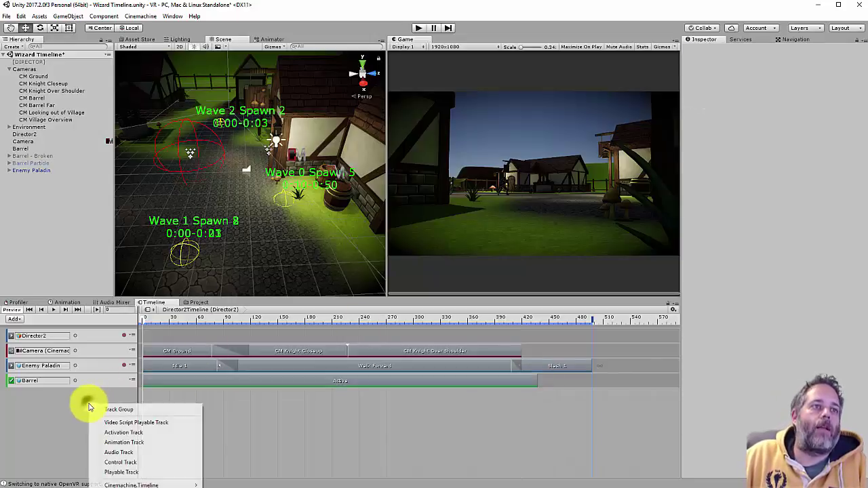
left_click(128, 434)
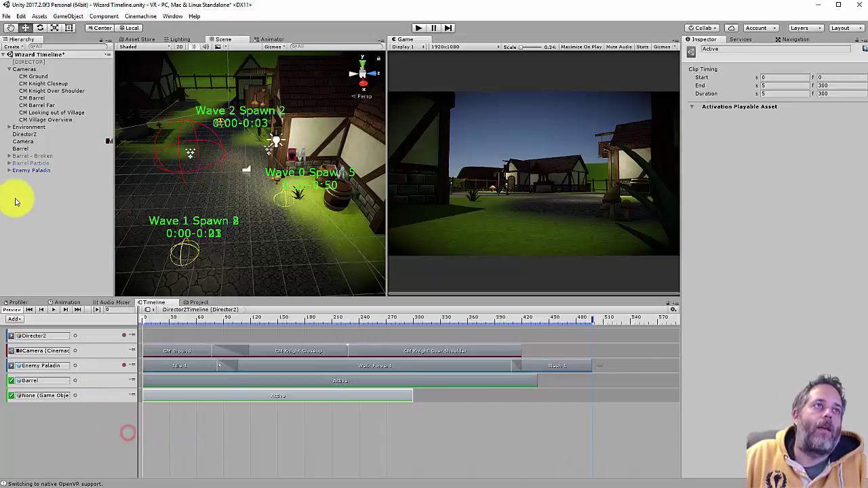
left_click(31, 157)
left_click_drag(32, 156, 537, 393)
left_click_drag(624, 395, 634, 395)
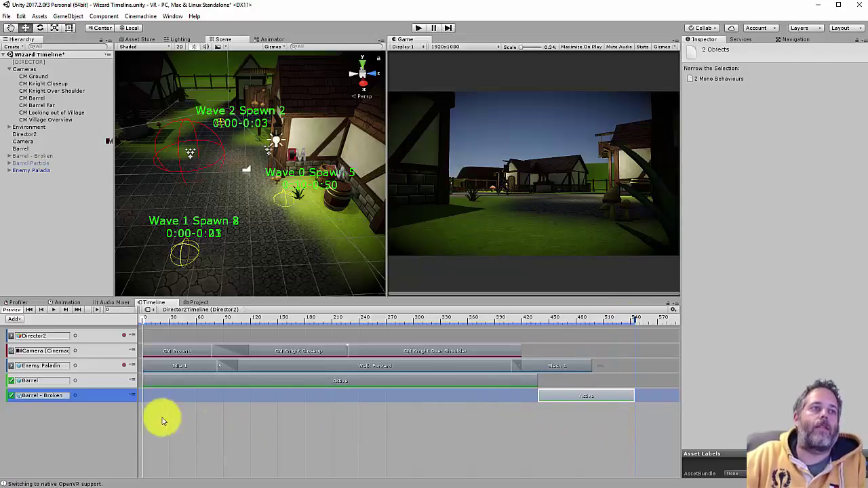
Add a Barrel Particle activation track with a short clip starting at frame 438
right_click(76, 414)
left_click(92, 442)
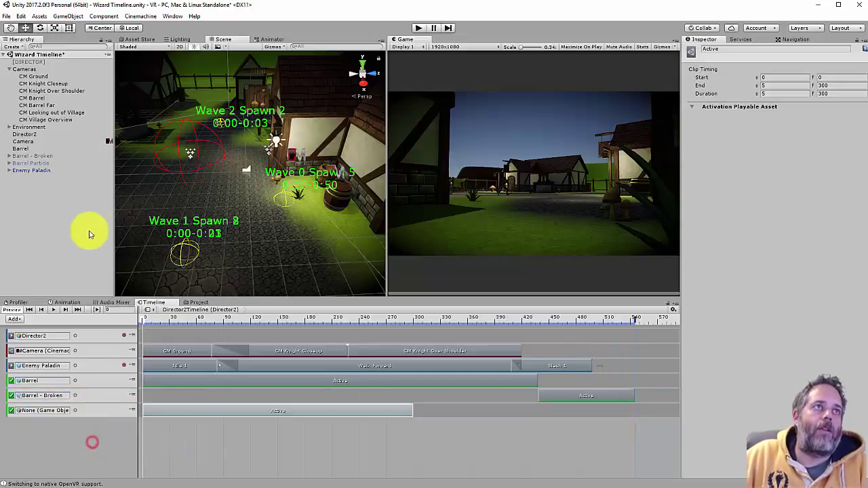
mouse_move(27, 162)
left_mouse_down()
mouse_move(97, 358)
mouse_move(40, 415)
left_mouse_up()
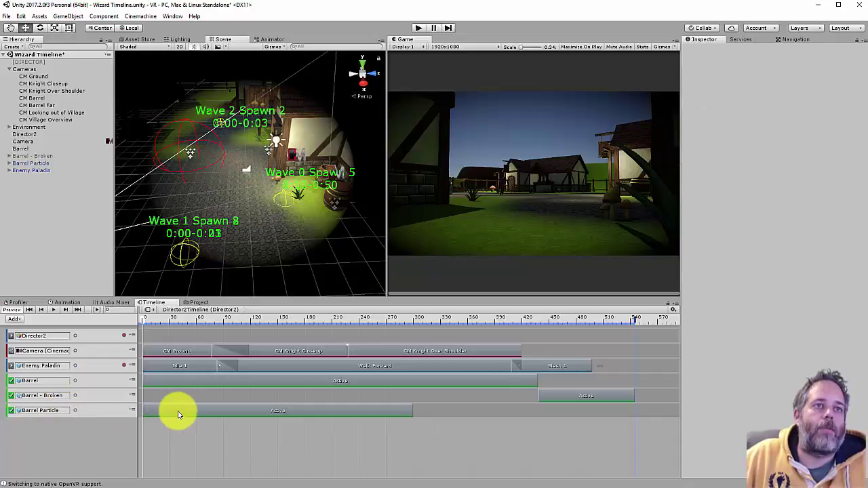
left_click_drag(178, 410, 571, 412)
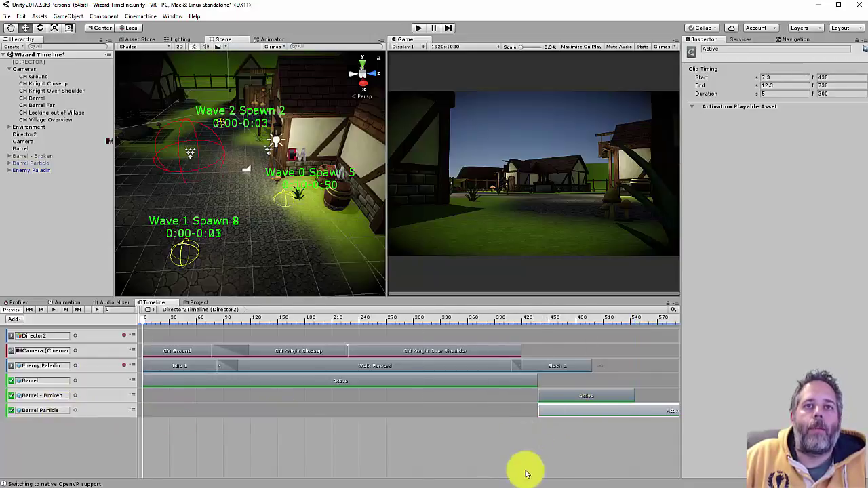
scroll(619, 435, "down", 1)
scroll(619, 436, "down", 1)
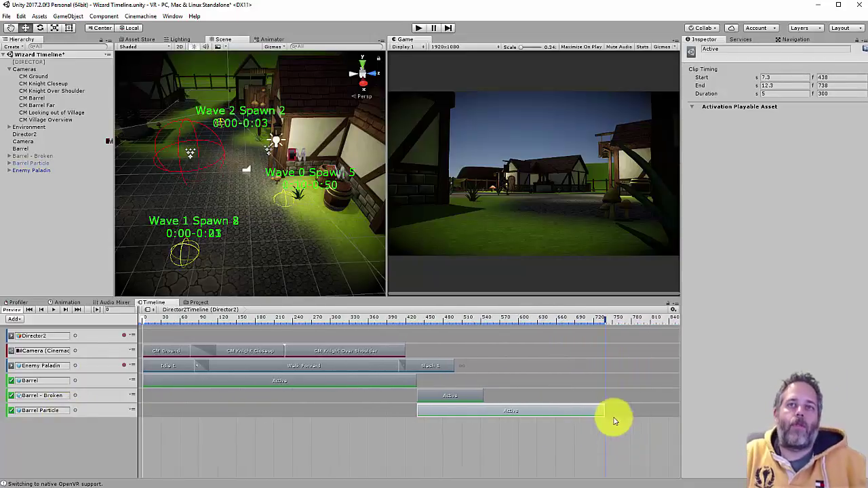
left_click_drag(605, 411, 454, 411)
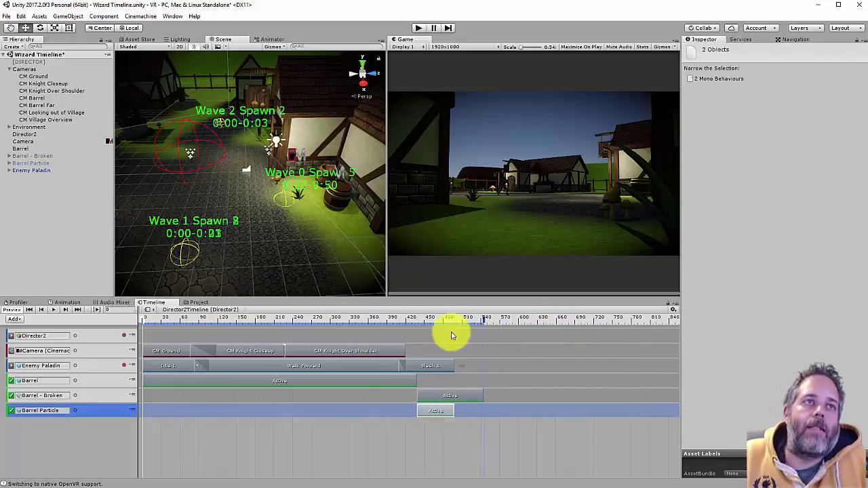
Switch the timeline ruler to Seconds and move the playhead to about 2:30
left_click(675, 307)
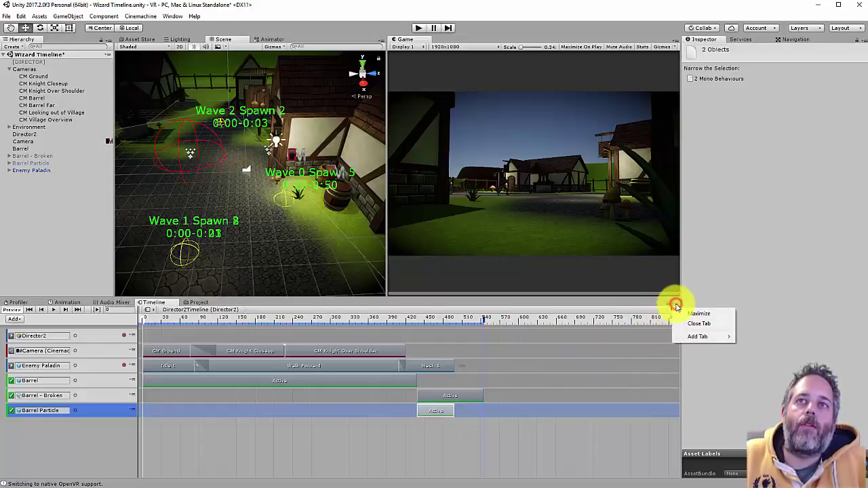
left_click(671, 310)
left_click(672, 309)
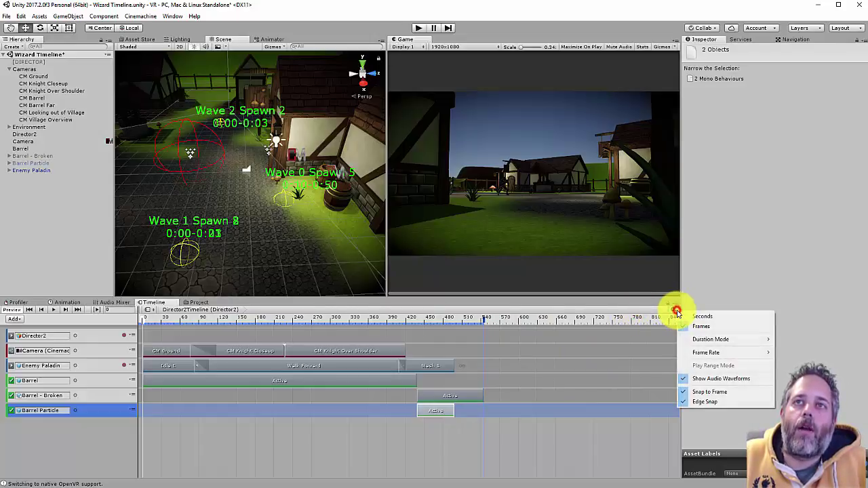
left_click(701, 316)
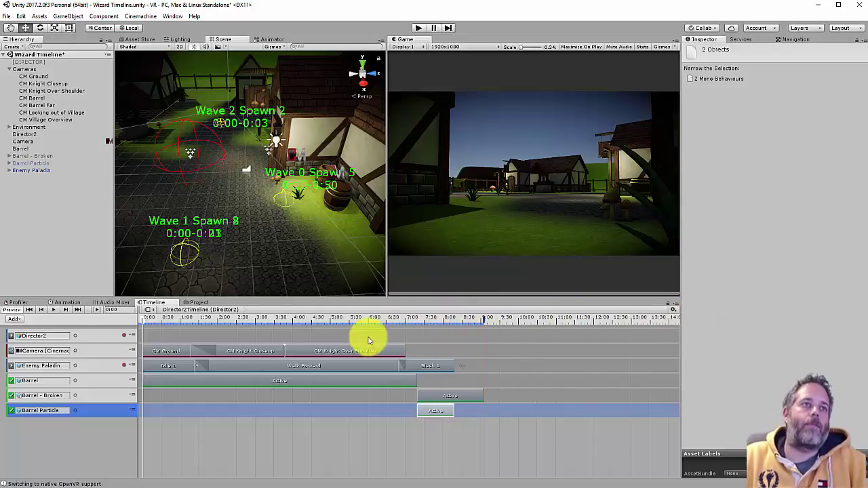
left_click(240, 320)
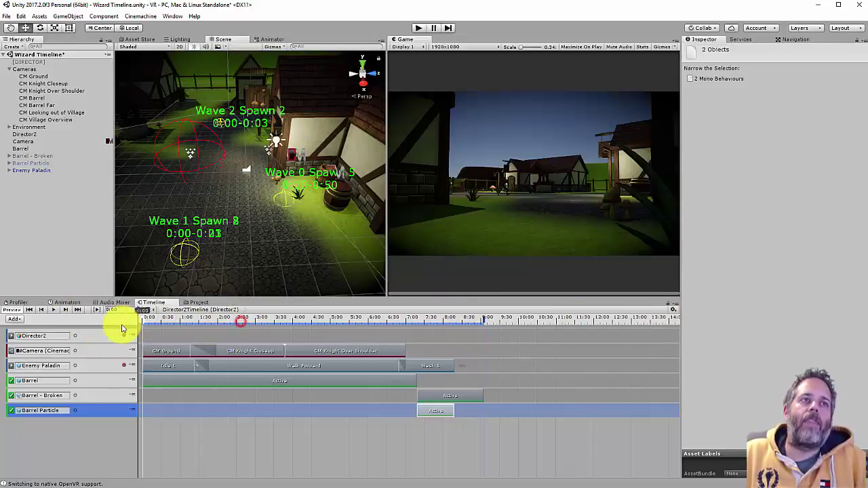
Create an empty game object and add an Audio Source component to it
right_click(37, 180)
left_click(71, 258)
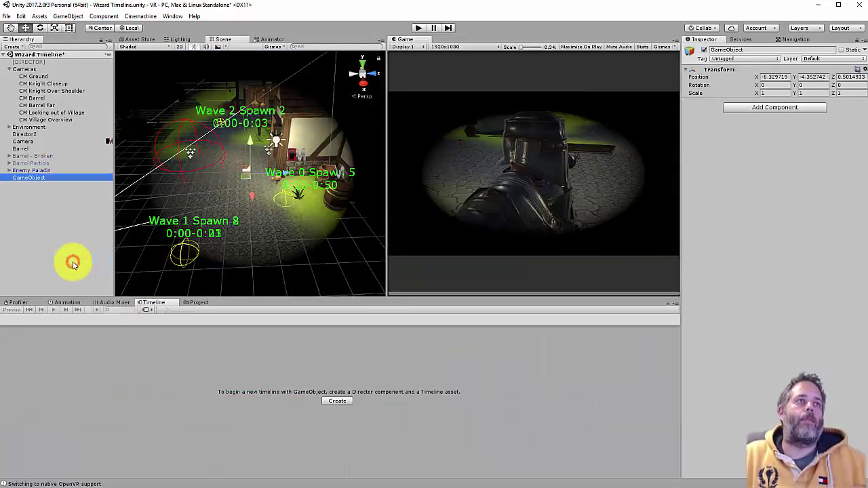
left_click(771, 106)
type("aus")
key("BackSpace")
type("sourc")
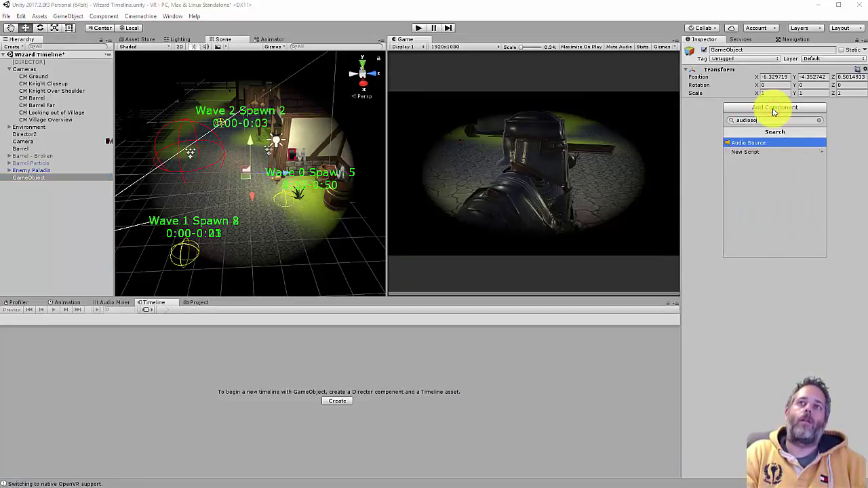
key("Return")
Rename the object AudioSource, route its output to the Barrel mixer group, and show the Audio Mixer
left_click(753, 50)
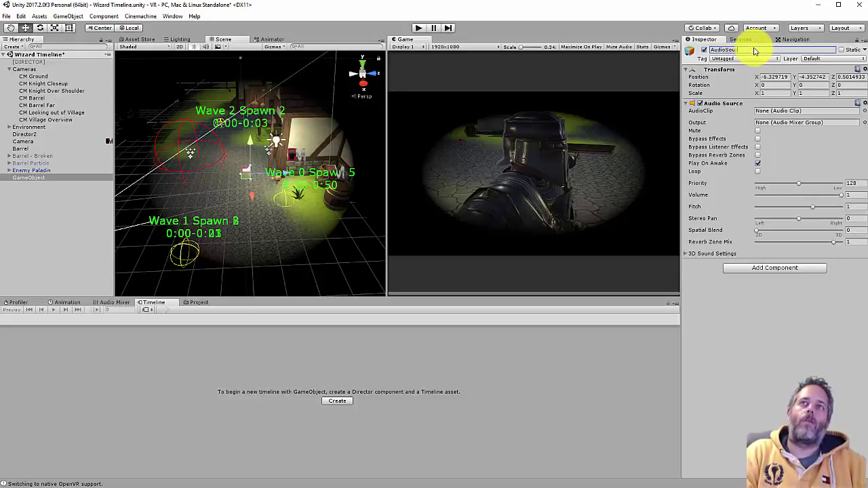
type("AudioSource")
key("Return")
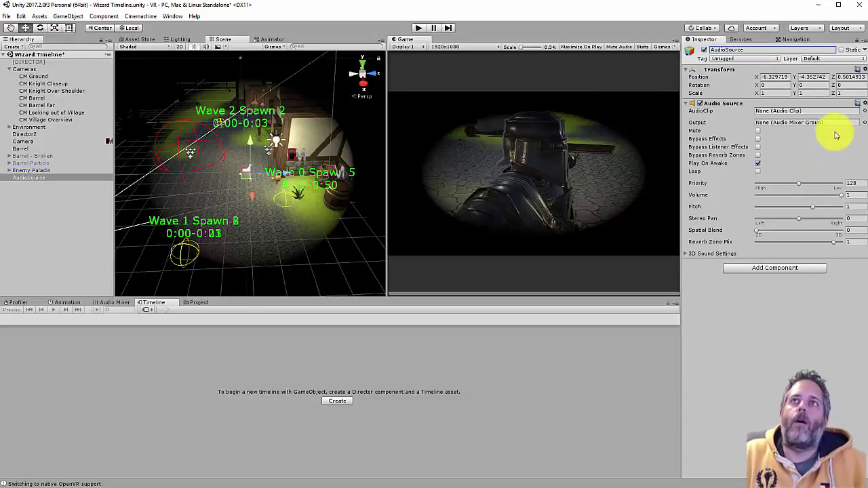
left_click(861, 111)
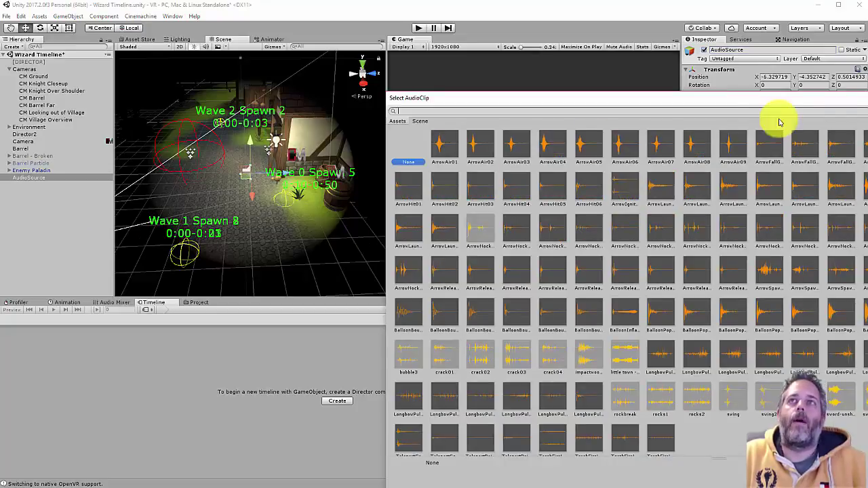
key("Escape")
left_click(864, 122)
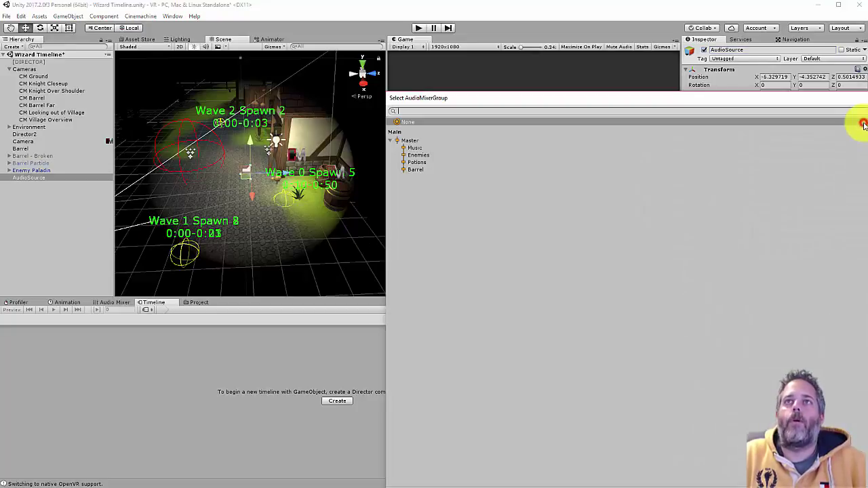
double_click(416, 169)
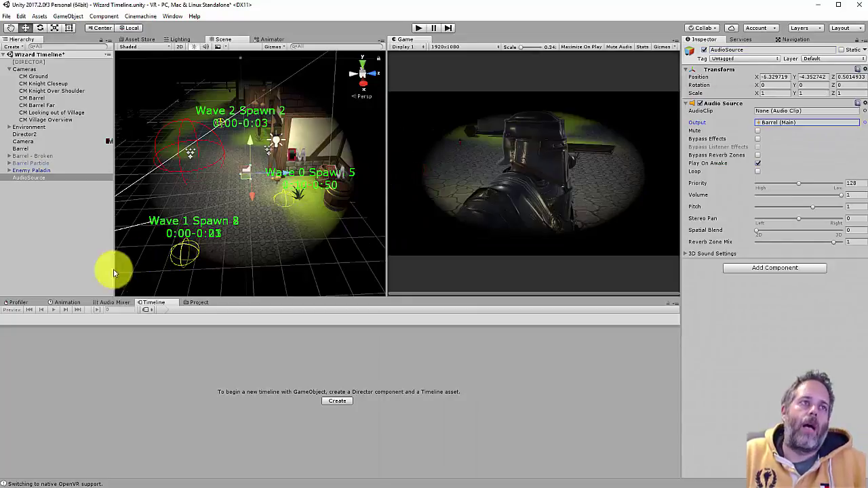
left_click(112, 303)
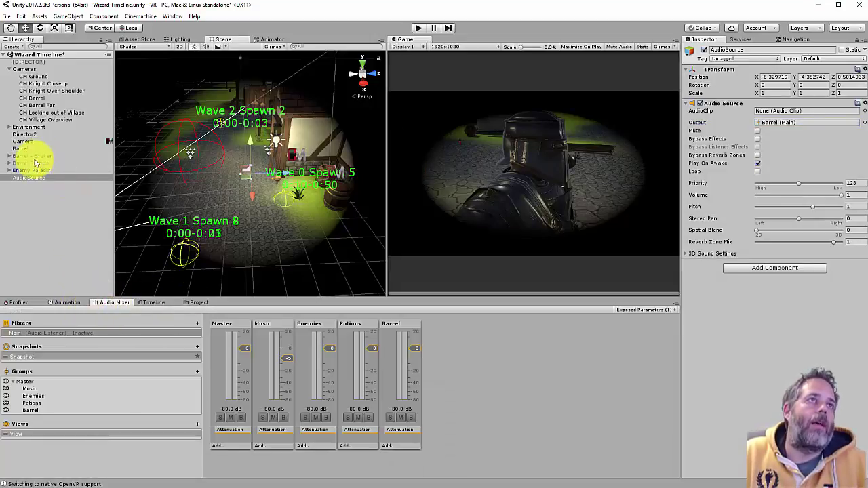
Reselect Director2 and try dropping AudioSource straight into its timeline
left_click(27, 135)
left_click(154, 303)
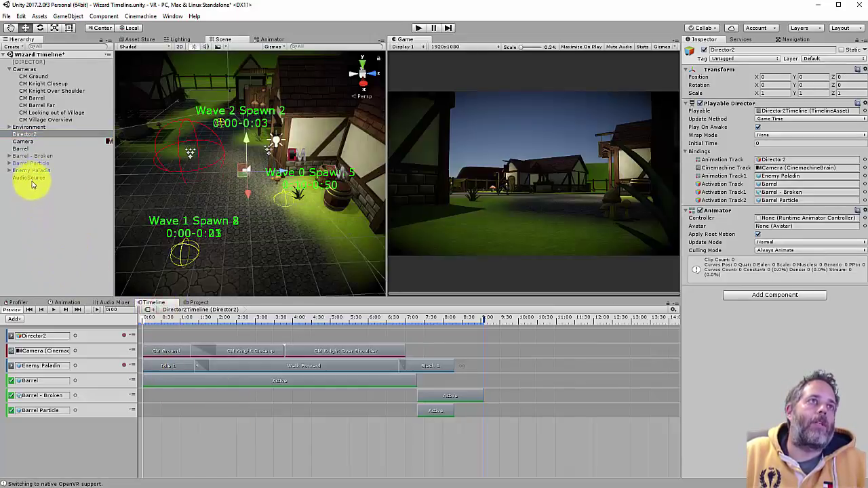
left_click_drag(30, 178, 86, 440)
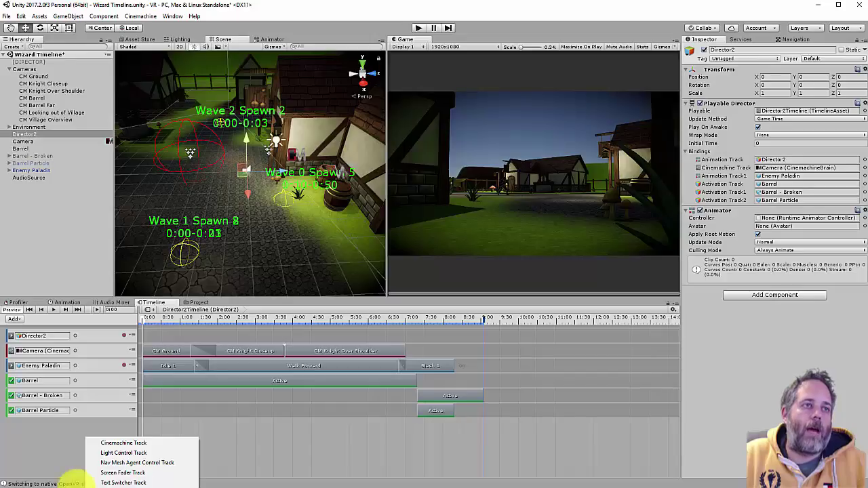
left_click(62, 427)
Add an Audio Track bound to AudioSource and shrink the editor window vertically
right_click(62, 427)
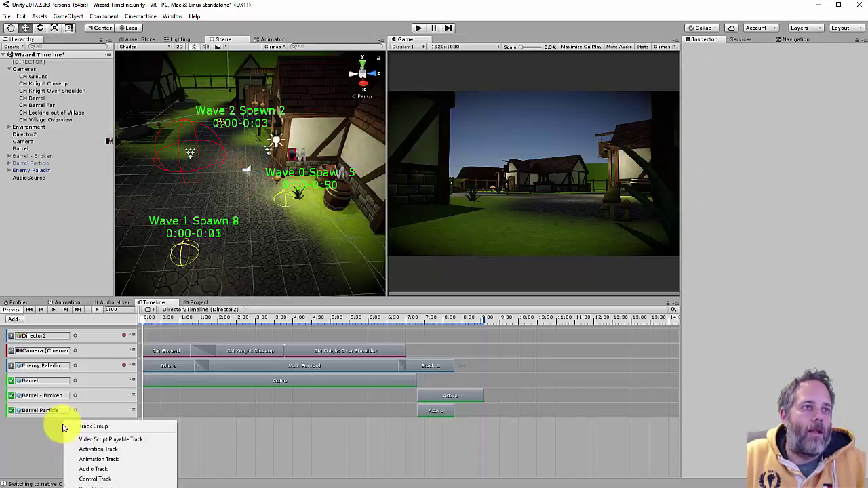
left_click(91, 469)
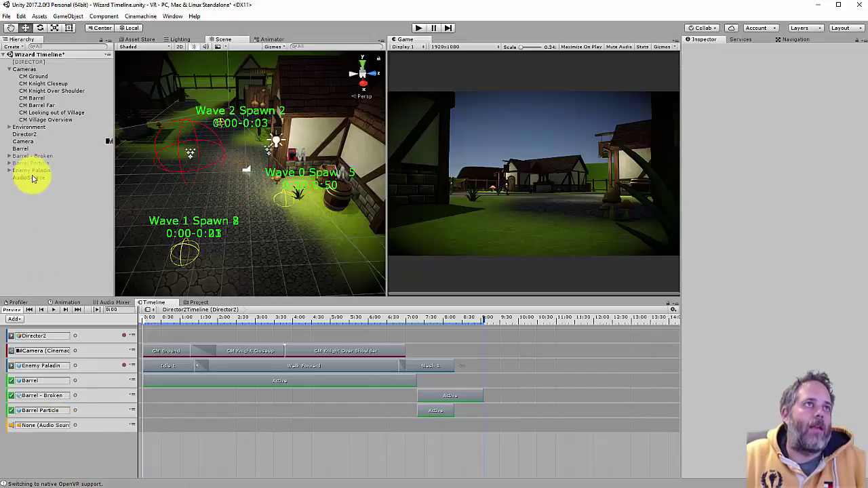
left_click_drag(32, 179, 47, 428)
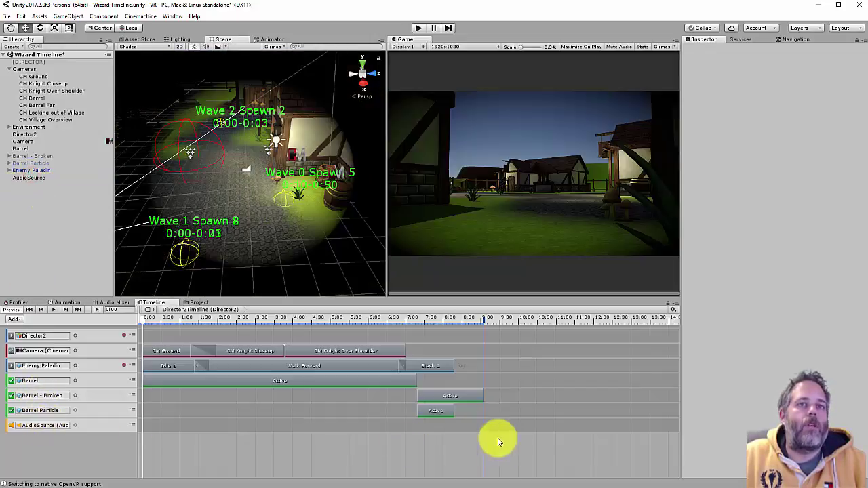
left_click(411, 422)
right_click(414, 425)
left_click(396, 480)
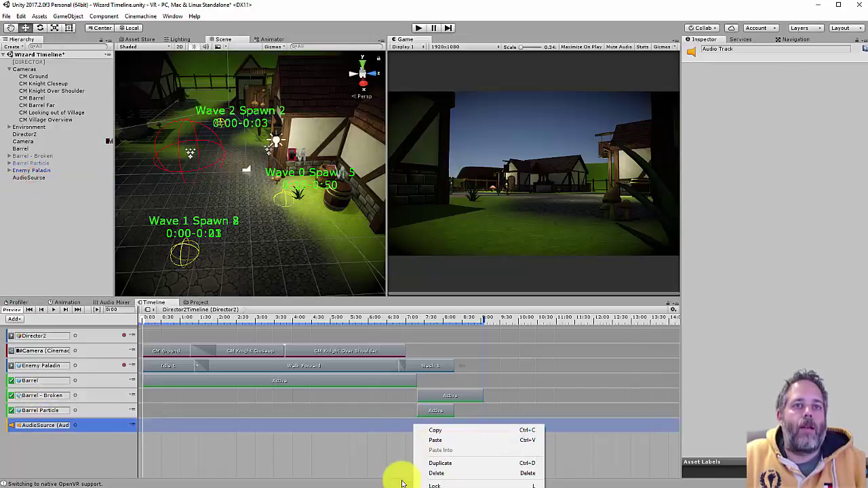
left_click_drag(394, 482, 395, 387)
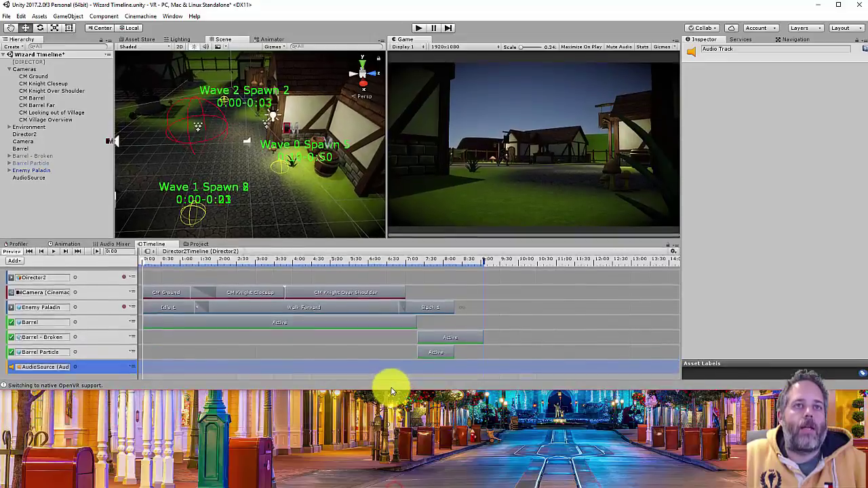
Place impactwood03 on the audio track at about 7.15 s and extend Knight Over Shoulder to 9.63 s
right_click(409, 368)
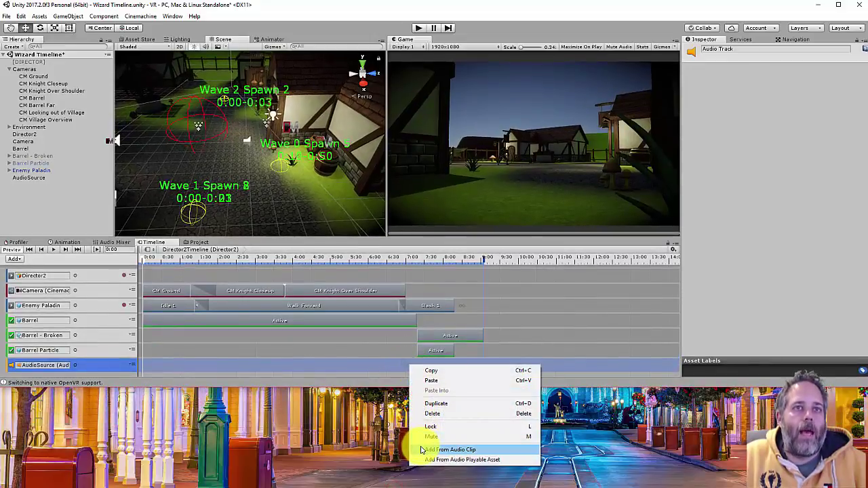
left_click(447, 449)
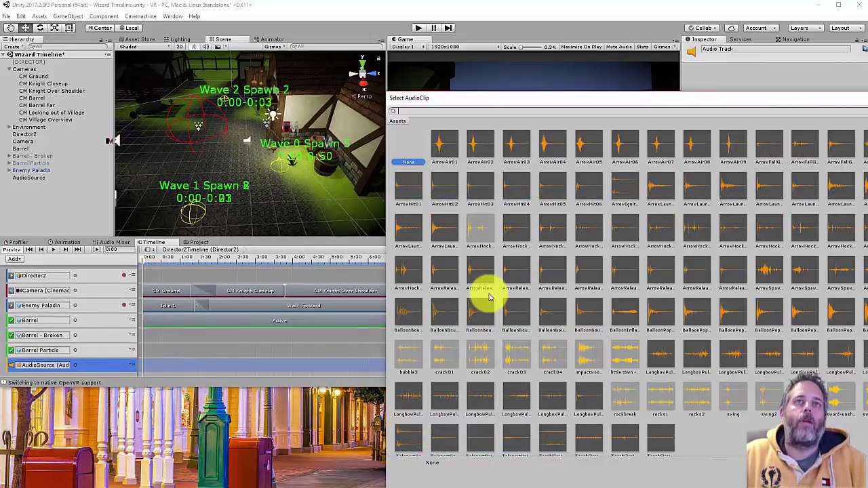
type("wood")
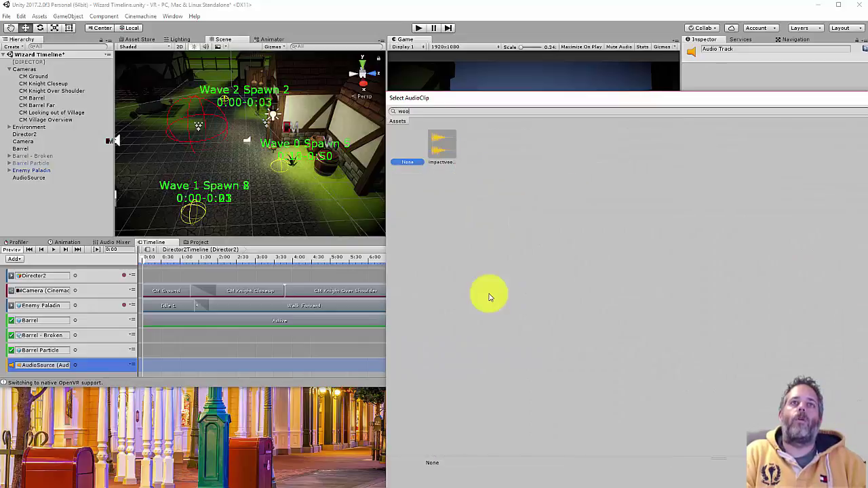
key("Right")
key("Return")
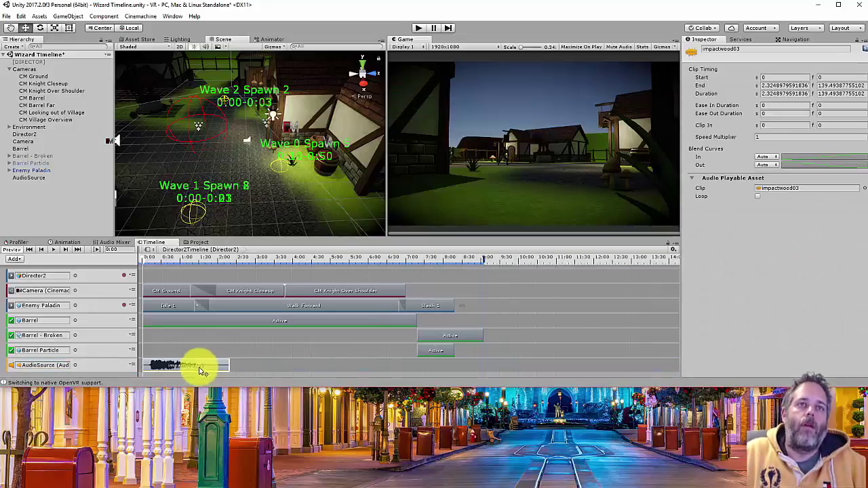
left_click_drag(200, 364, 455, 484)
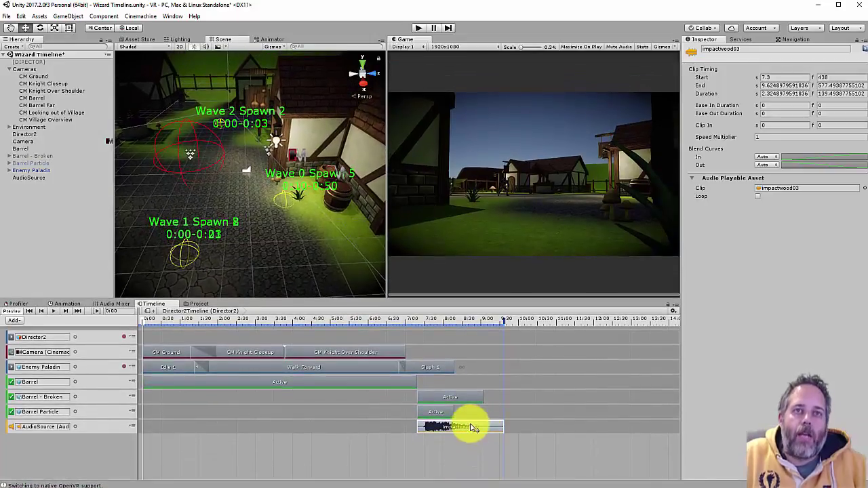
left_click_drag(472, 428, 465, 428)
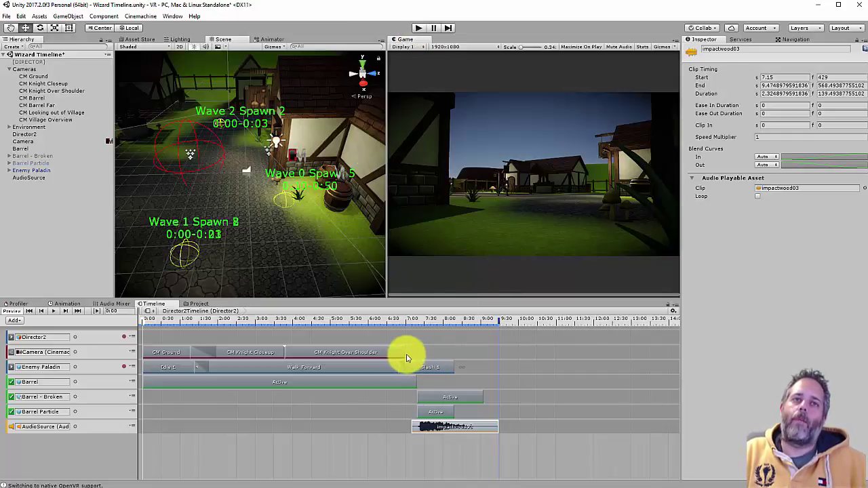
left_click_drag(407, 358, 504, 355)
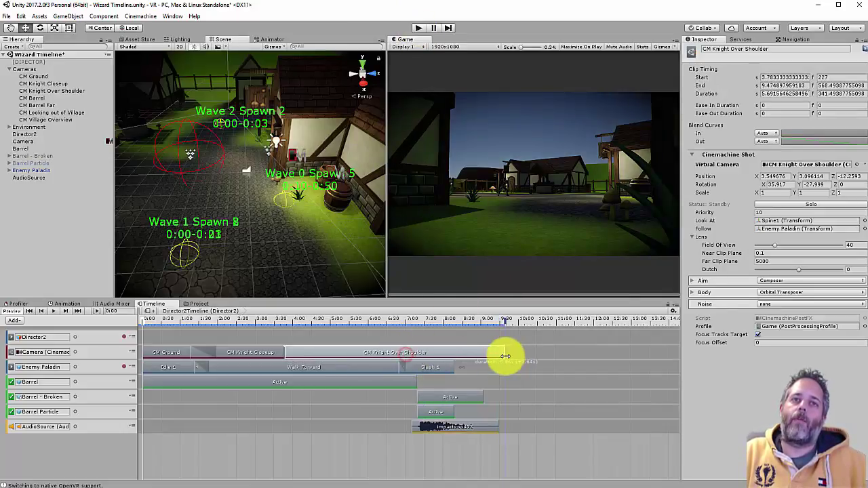
Run the game through the paladin's slash and barrel smash, pausing at about 9.4 s
left_click(419, 27)
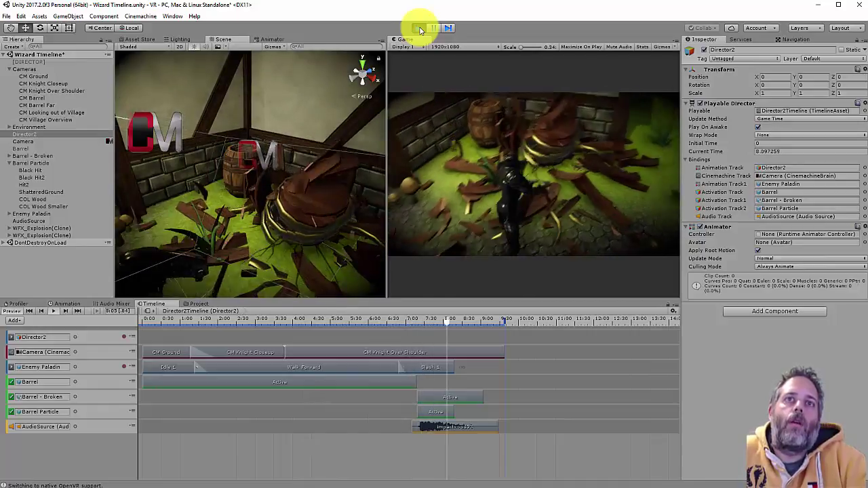
left_click(435, 29)
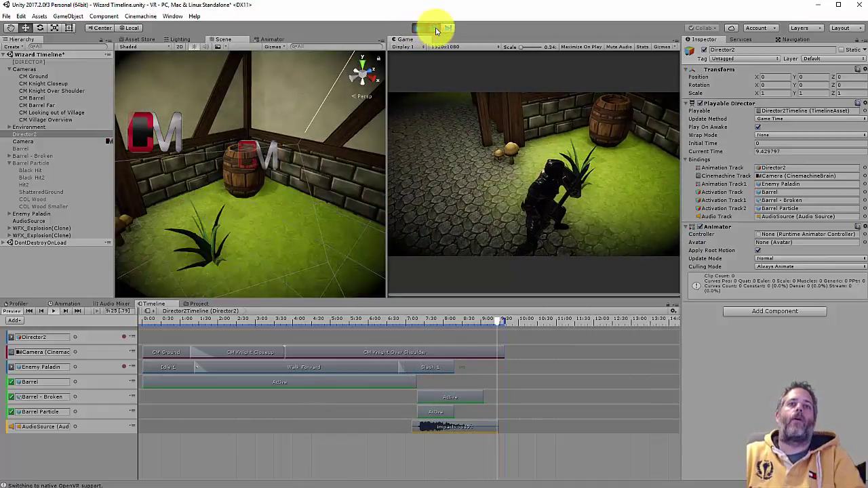